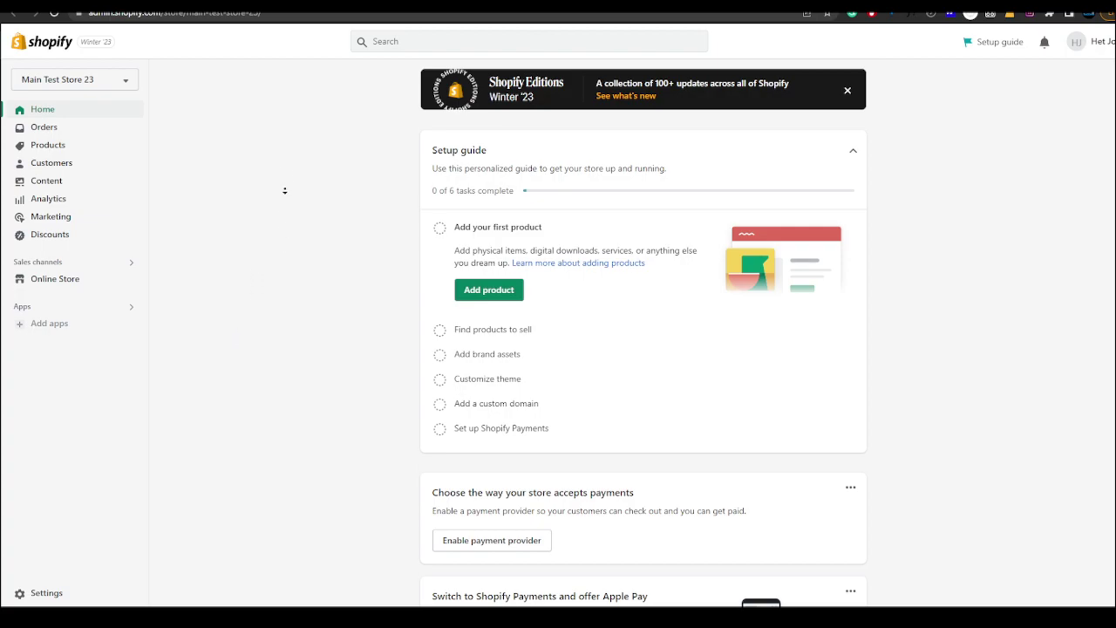
- Search the App Store for 'digital downloads' and open Shopify's free Digital Downloads listing
scroll(286, 209, down, 1)
scroll(297, 253, up, 1)
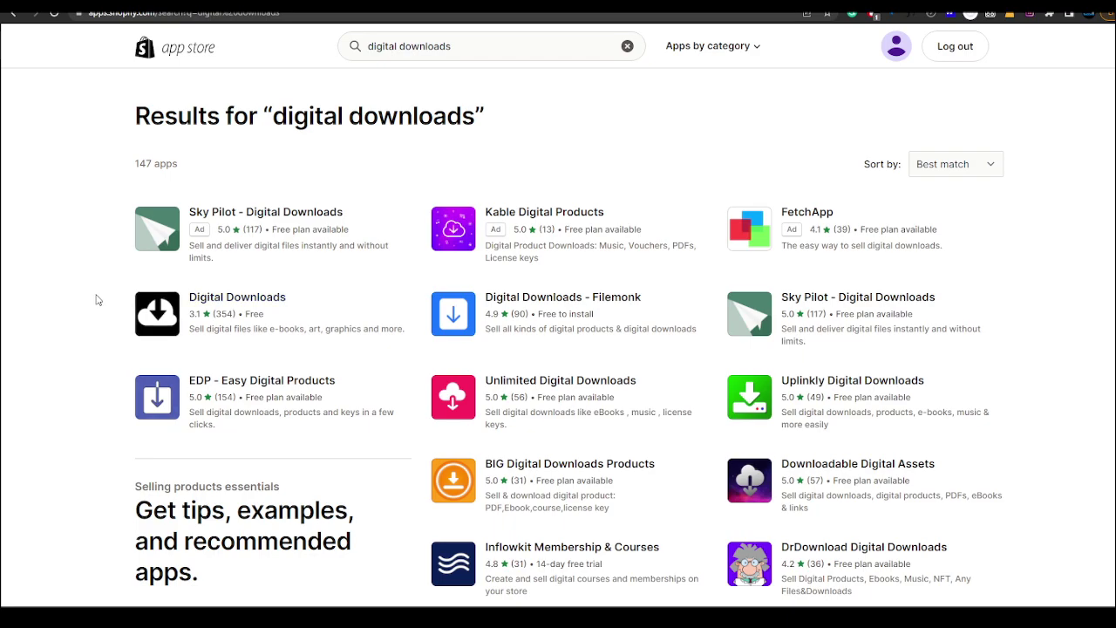
drag(133, 300, 286, 311)
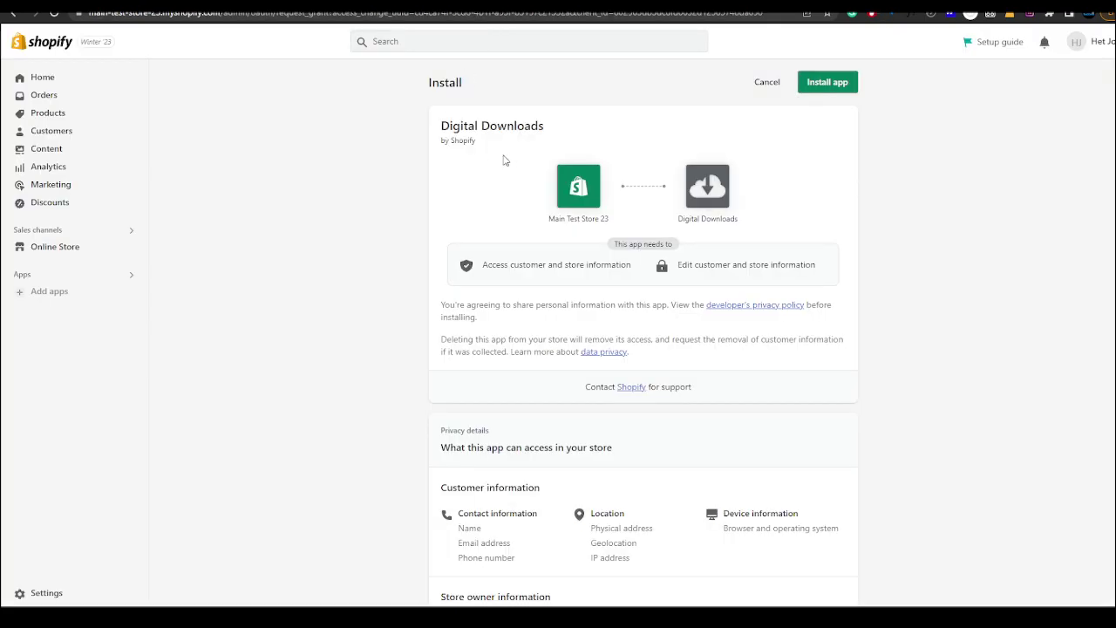
- Go past the required permissions and install Digital Downloads on Main Test Store 23
scroll(366, 164, down, 1)
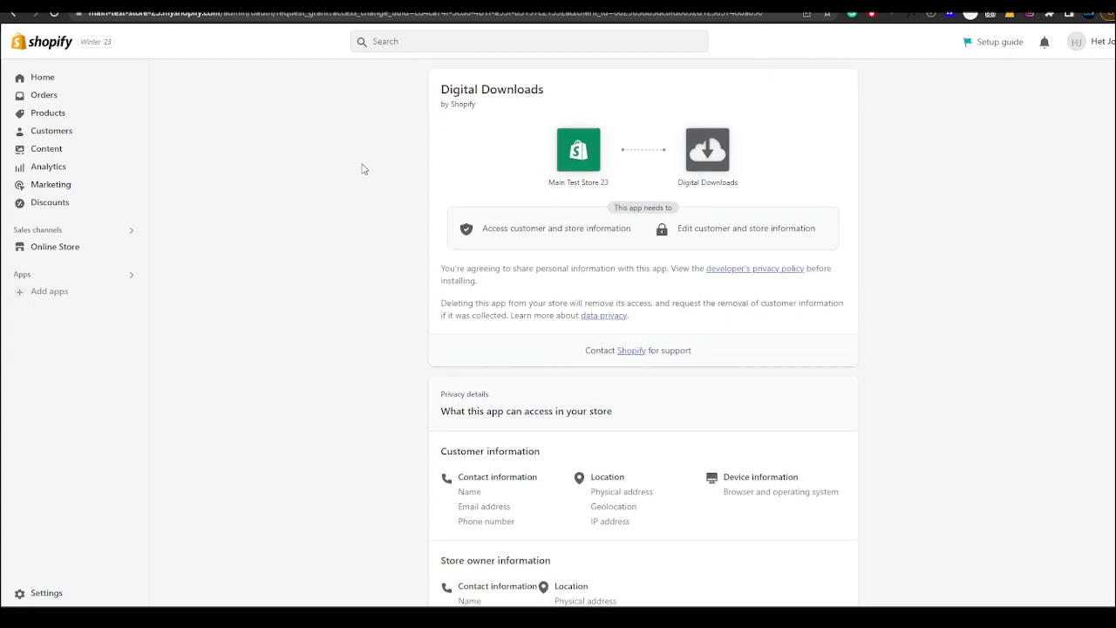
scroll(363, 172, down, 1)
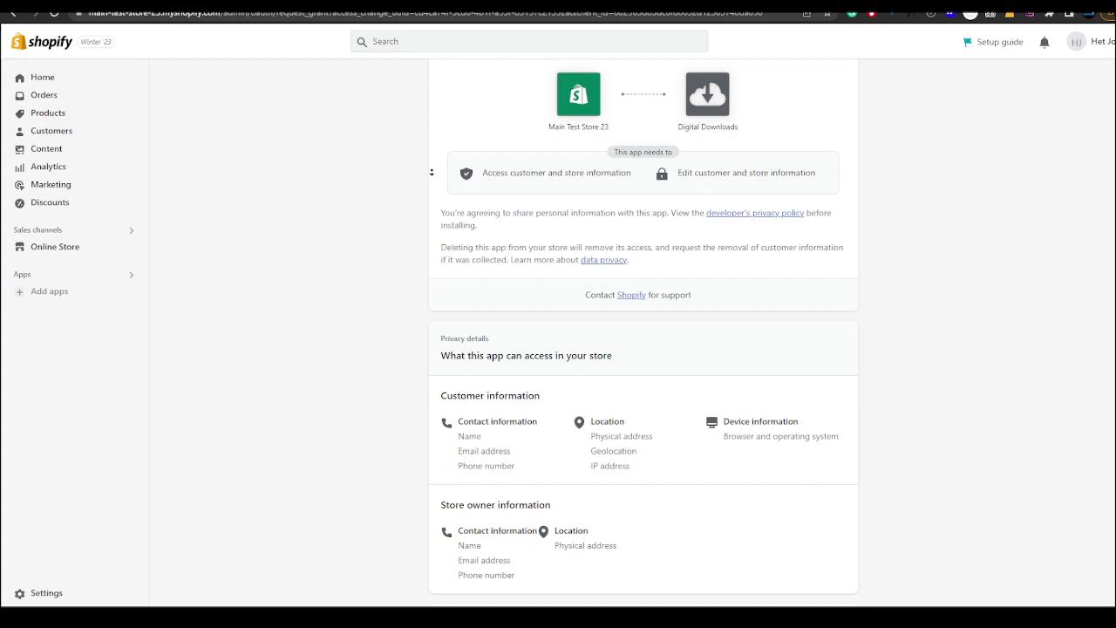
scroll(410, 226, down, 4)
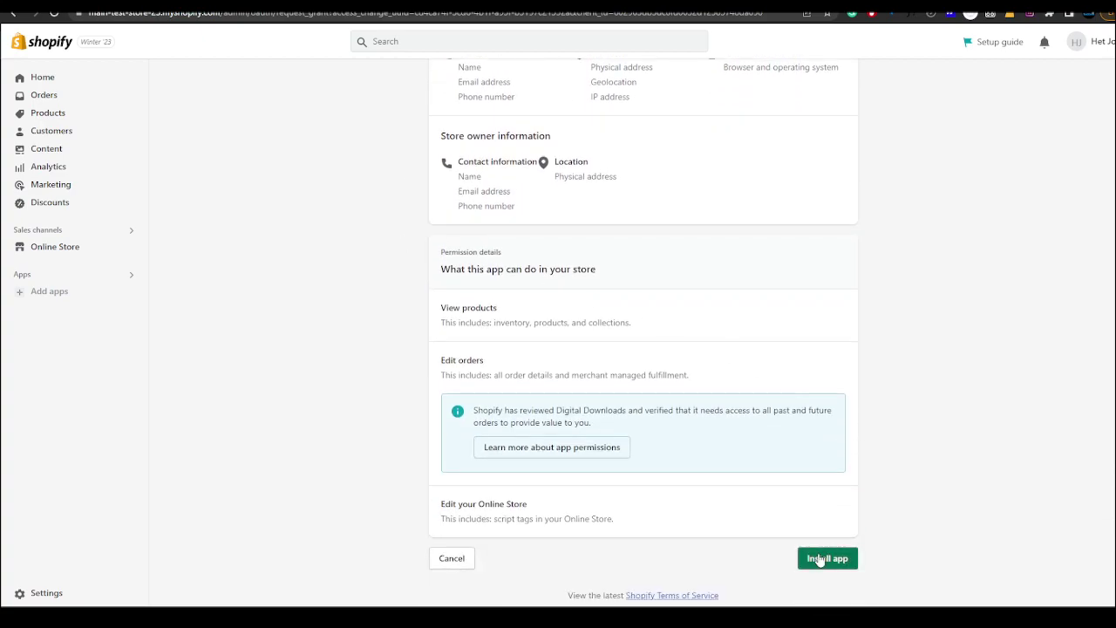
click(824, 559)
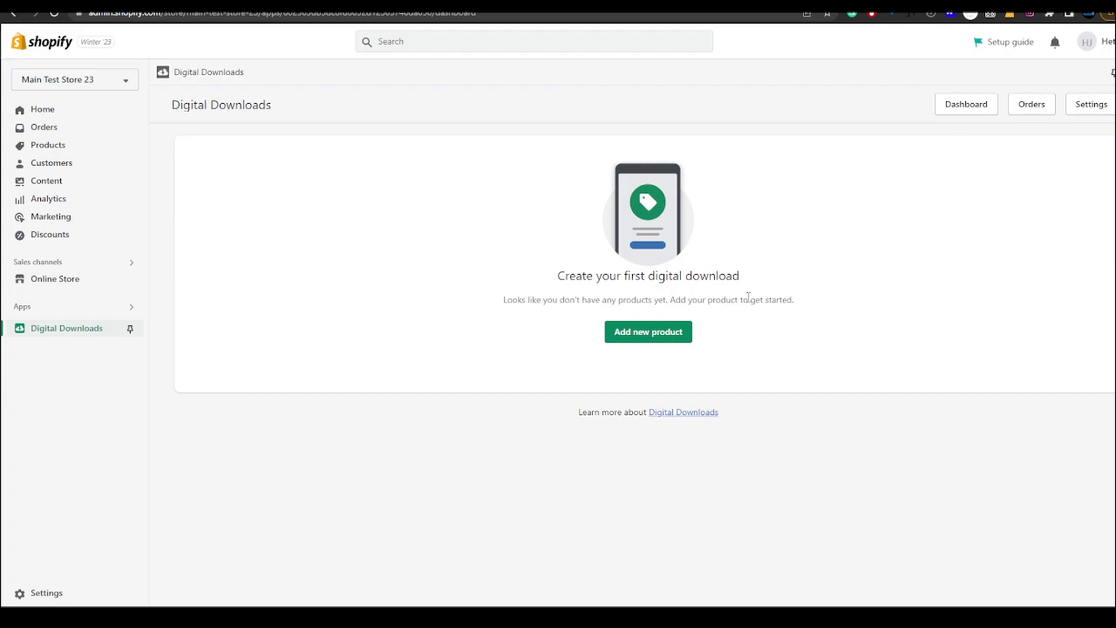
- Start a new, empty product from the Products page, ready for its title
click(60, 147)
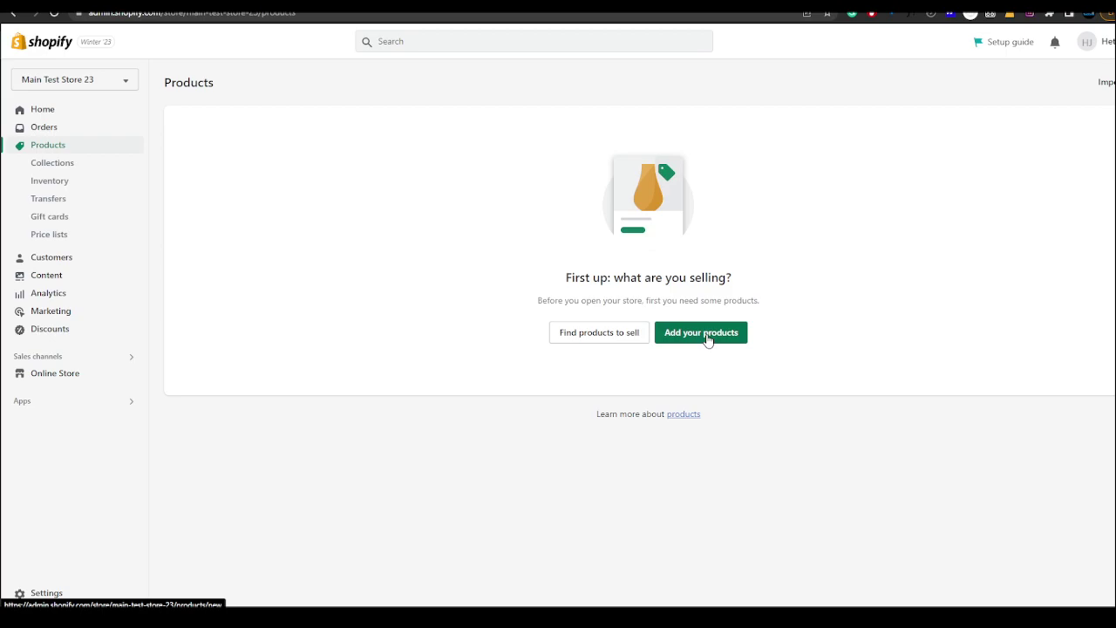
click(734, 333)
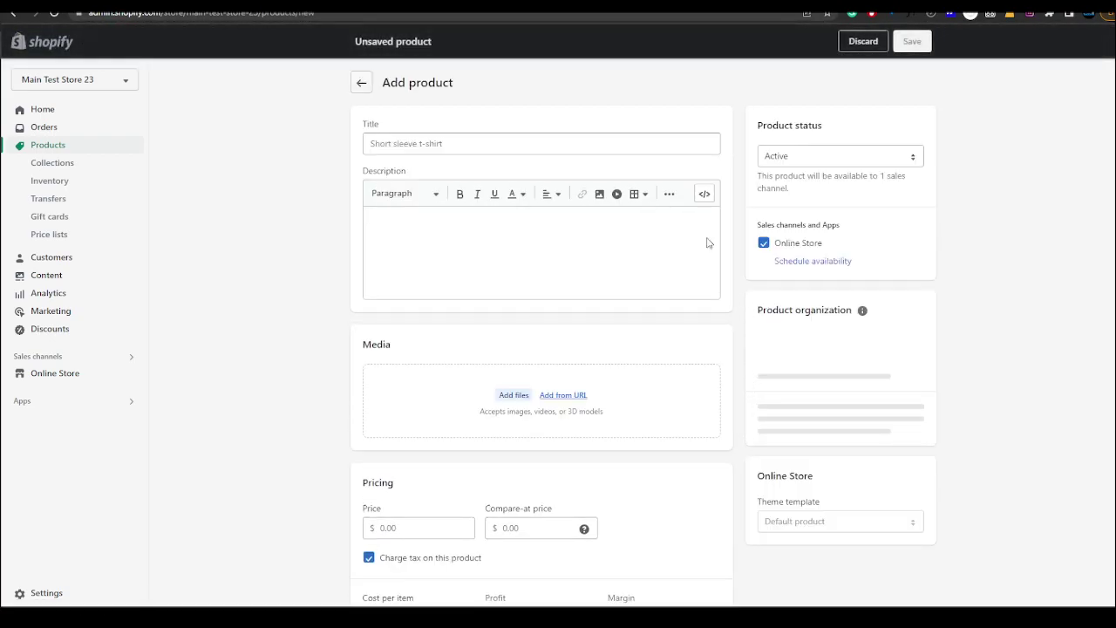
click(506, 147)
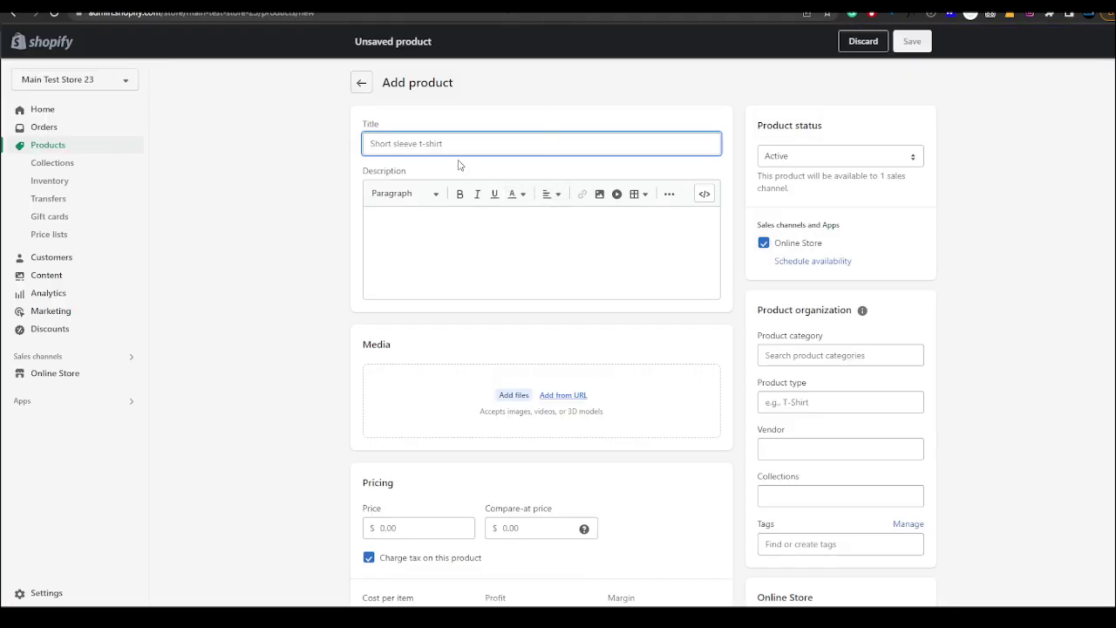
- Enter title 'Weekly Planner' and description 'Check out our cute weekly planner!', fixing typos
text(Weekly )
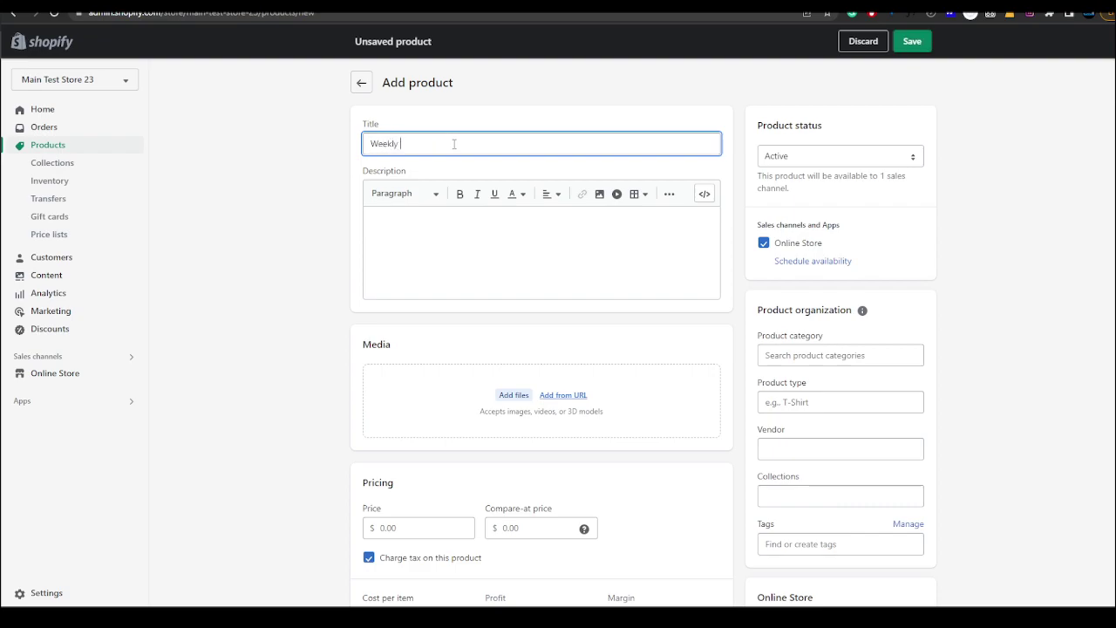
text(Planner)
click(313, 221)
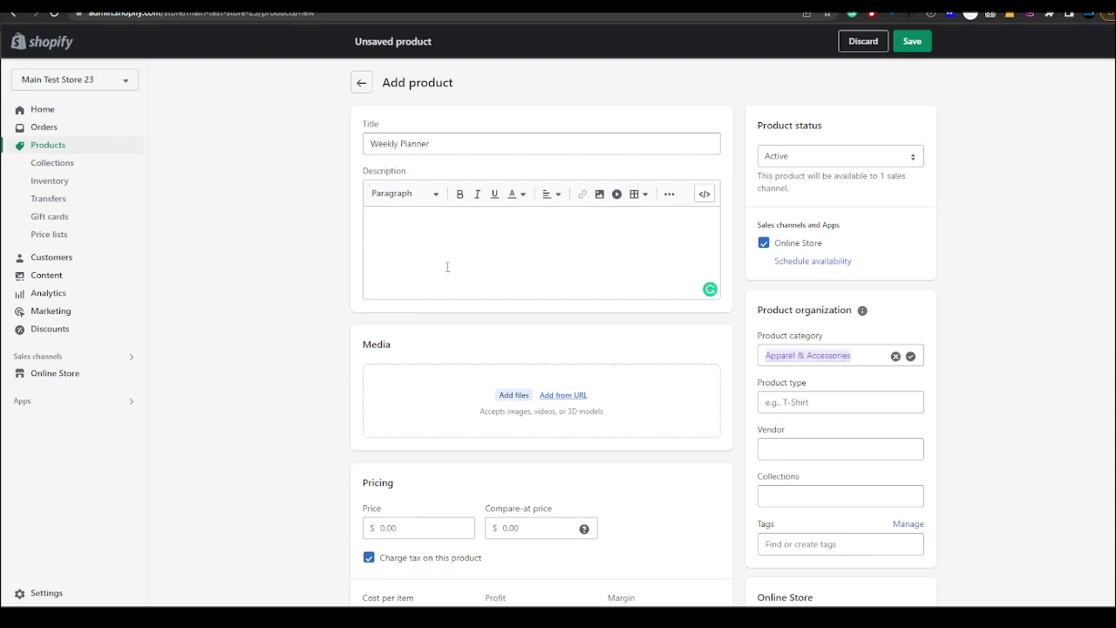
text(W)
key(BackSpace)
text(Check out our )
text(Weekly planne)
key(BackSpace)
key(BackSpace)
key(BackSpace)
key(BackSpace)
text(cute)
key(Right)
key(Delete)
text(w)
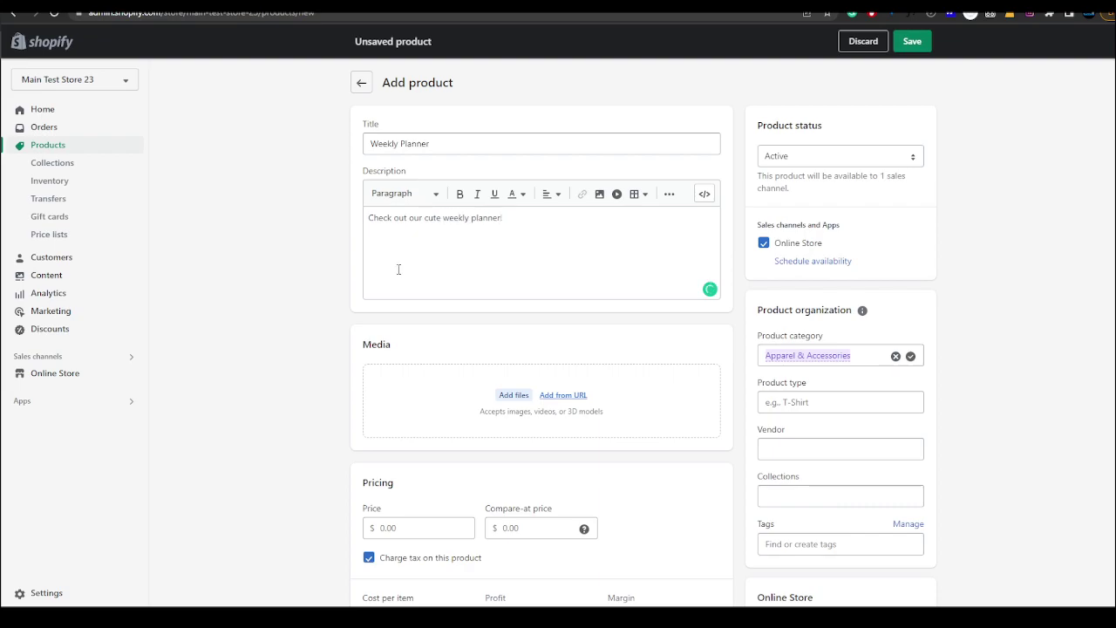
click(520, 218)
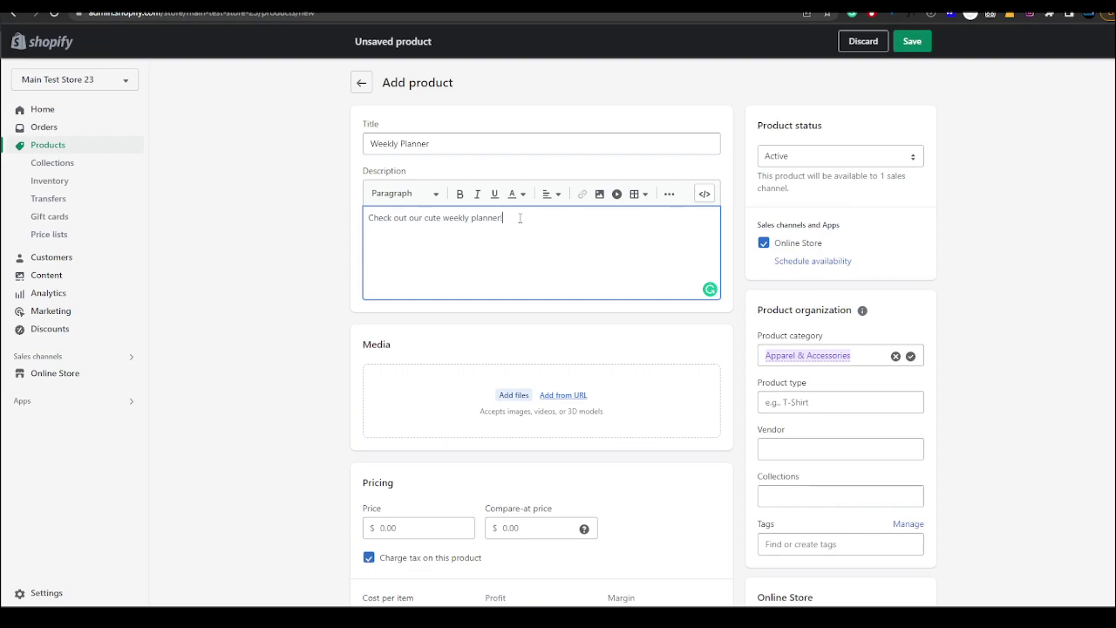
click(324, 175)
scroll(323, 188, down, 1)
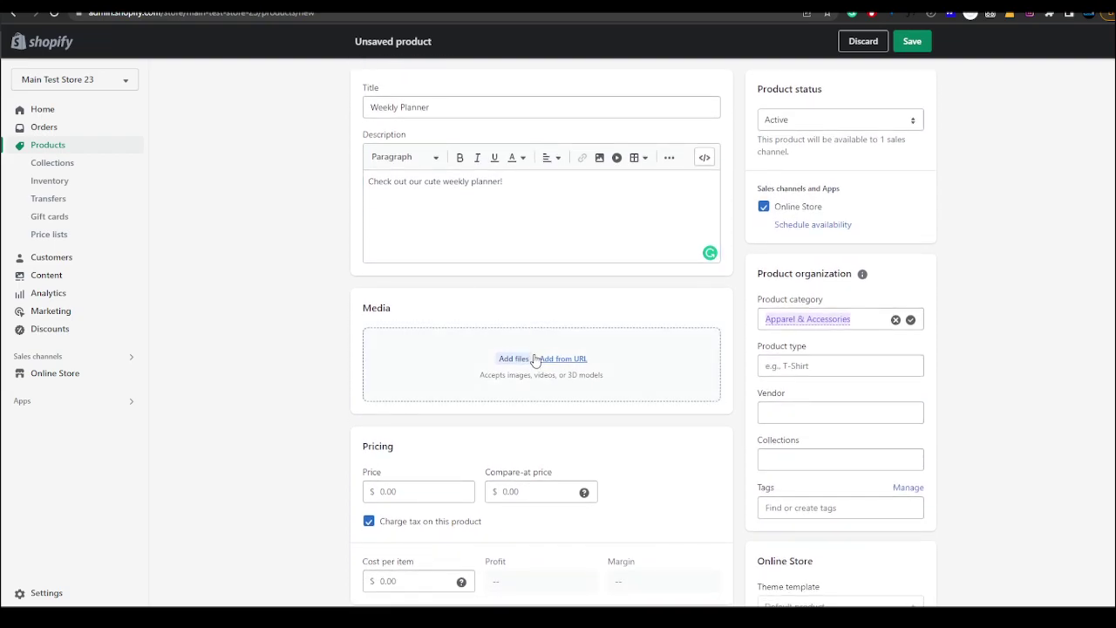
drag(349, 309, 406, 311)
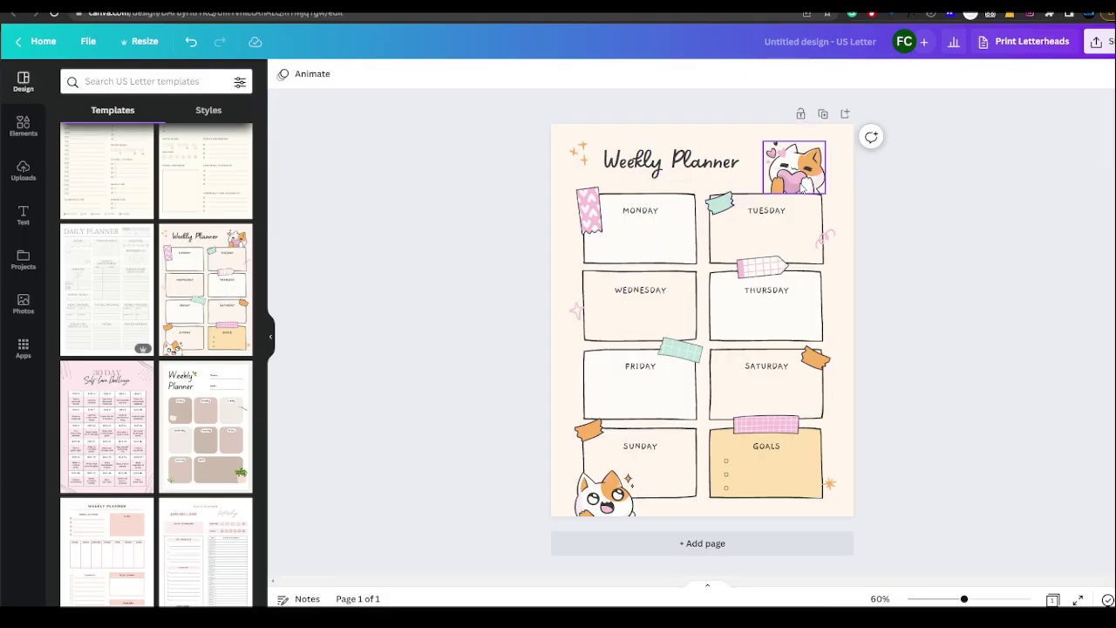
- In Canva's Share > Download panel, switch the Weekly Planner's file type to PNG
click(1109, 46)
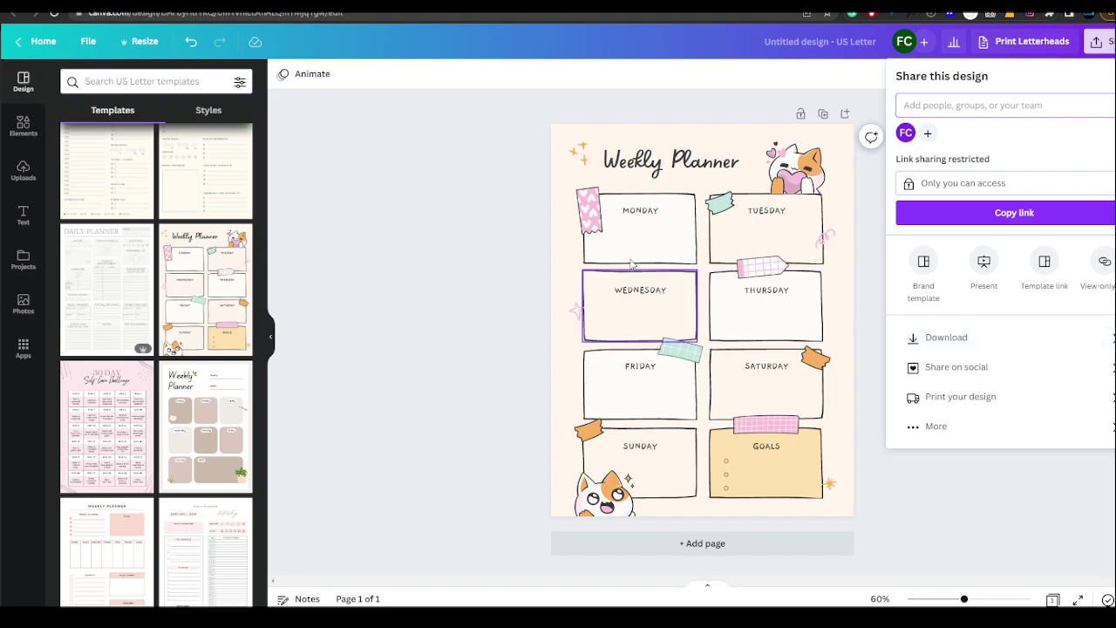
click(971, 345)
click(977, 125)
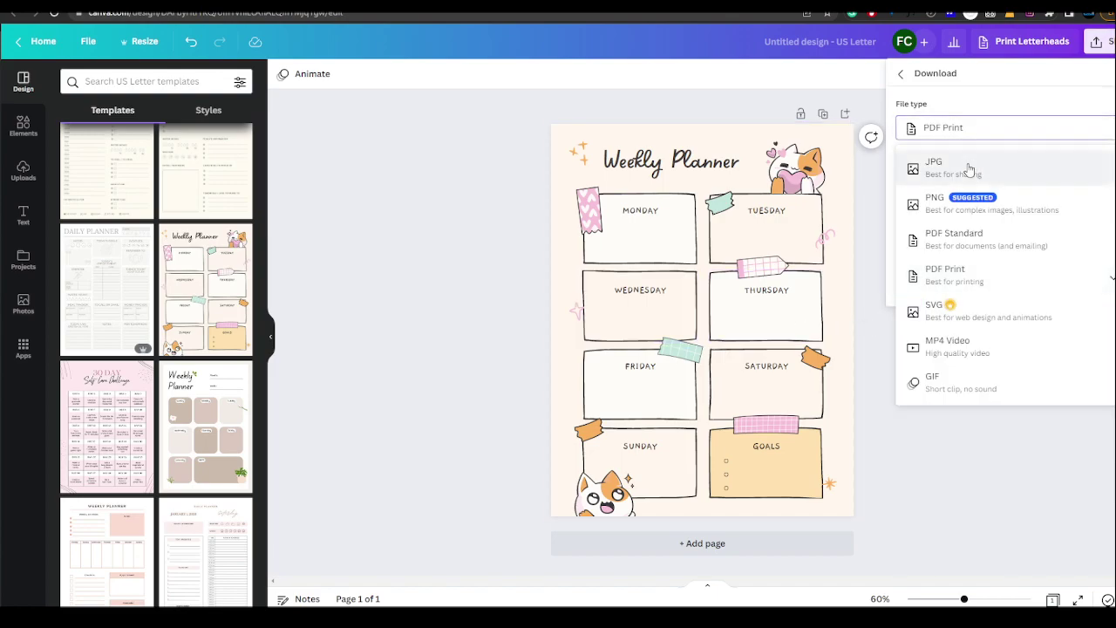
click(957, 209)
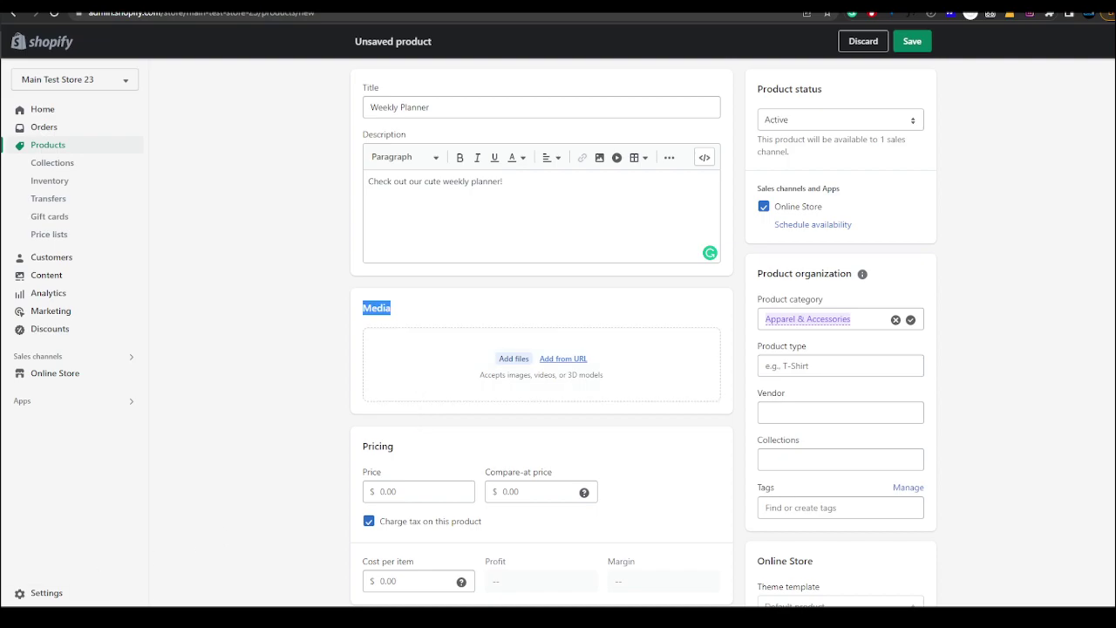
- Drop the downloaded Weekly Planner image into the product's Media section
drag(244, 610, 439, 444)
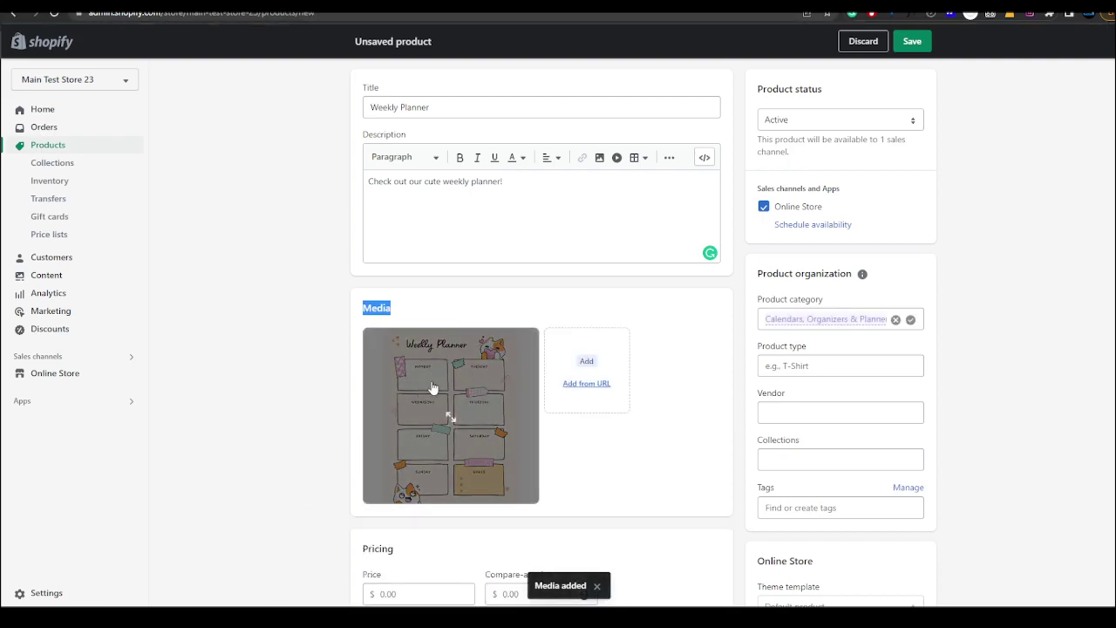
click(249, 288)
scroll(250, 289, down, 2)
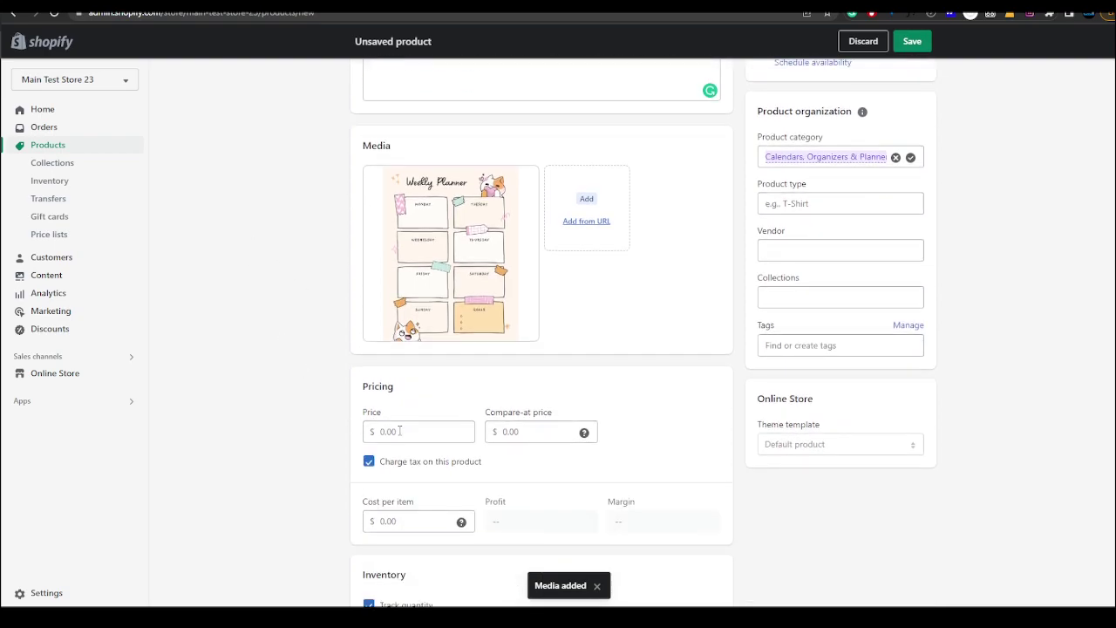
- Set the price to 5.00 and turn off Charge tax on this product
click(399, 430)
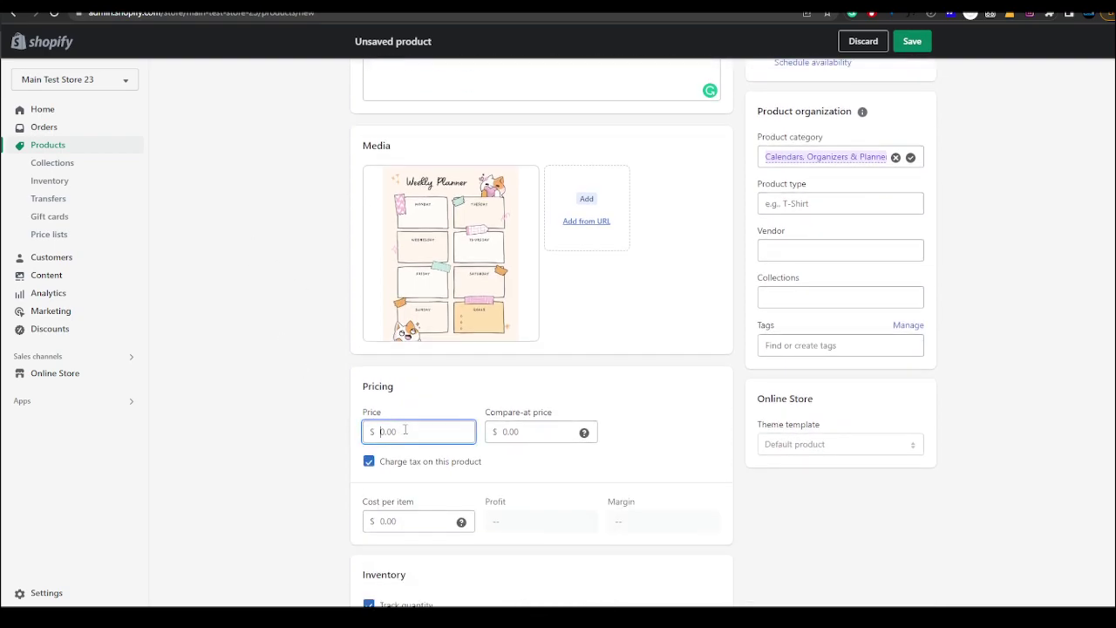
text(5)
click(428, 463)
scroll(252, 465, down, 4)
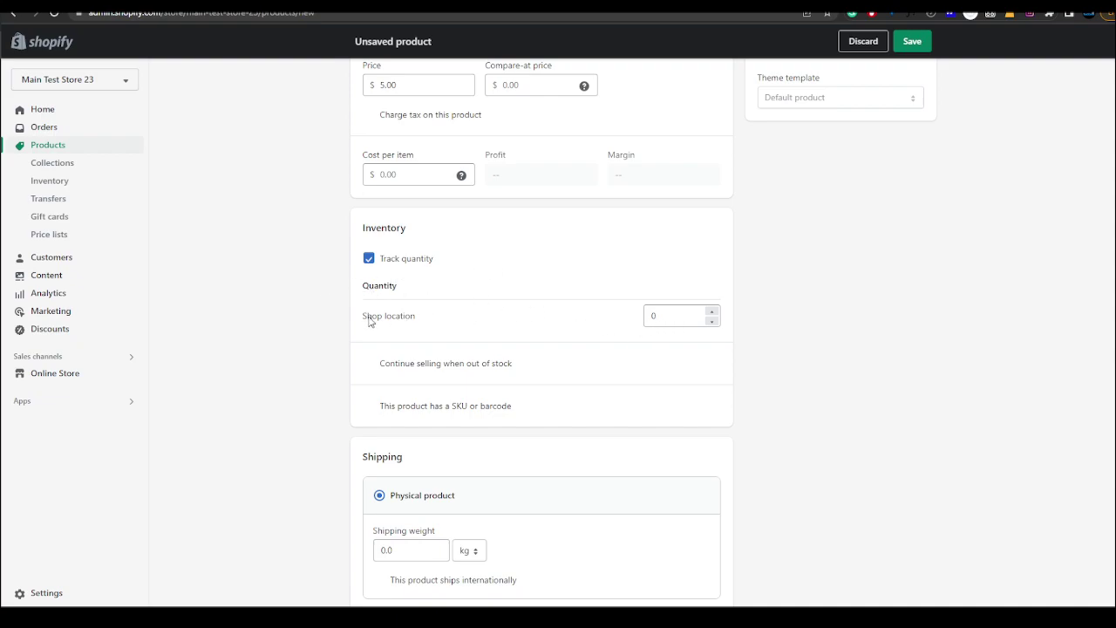
- Mark the Weekly Planner as a digital product that needs no shipping
scroll(307, 314, down, 1)
scroll(307, 314, down, 3)
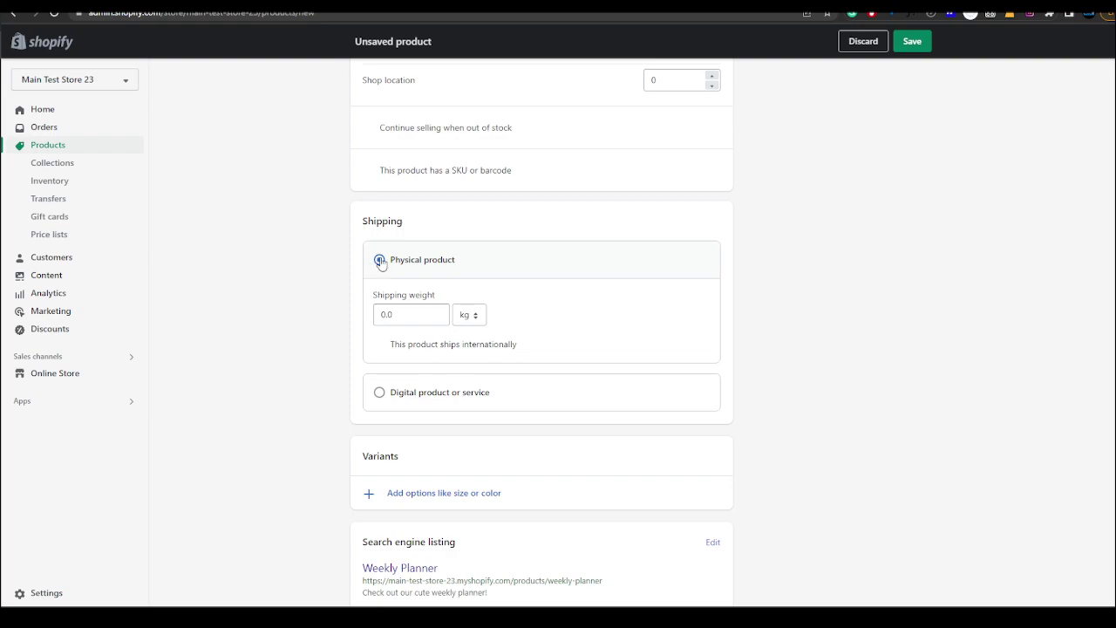
click(381, 391)
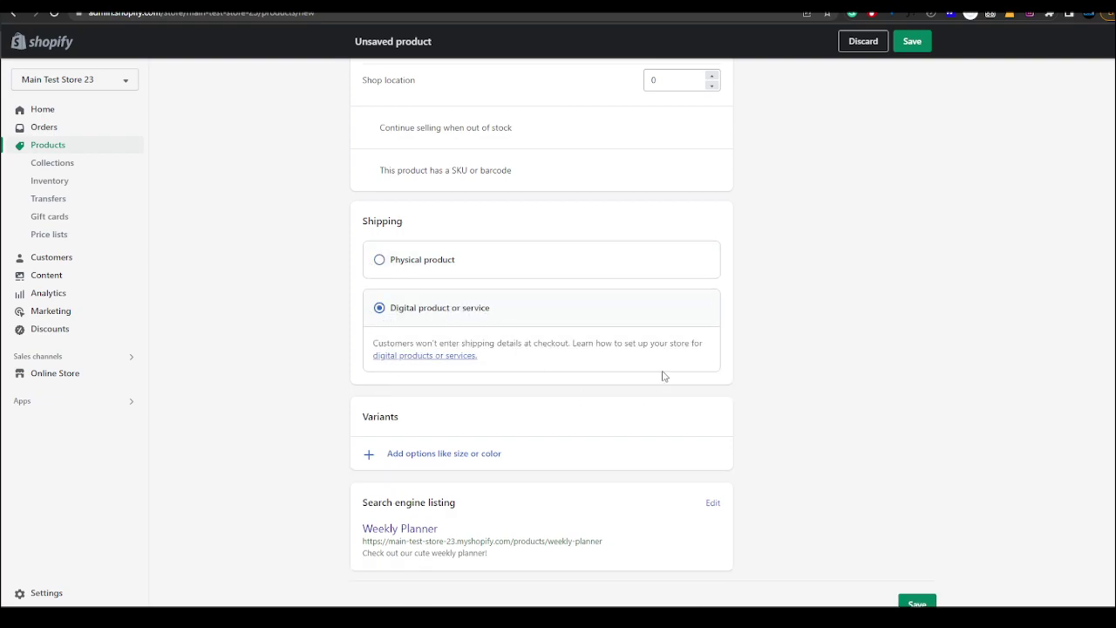
scroll(773, 317, down, 1)
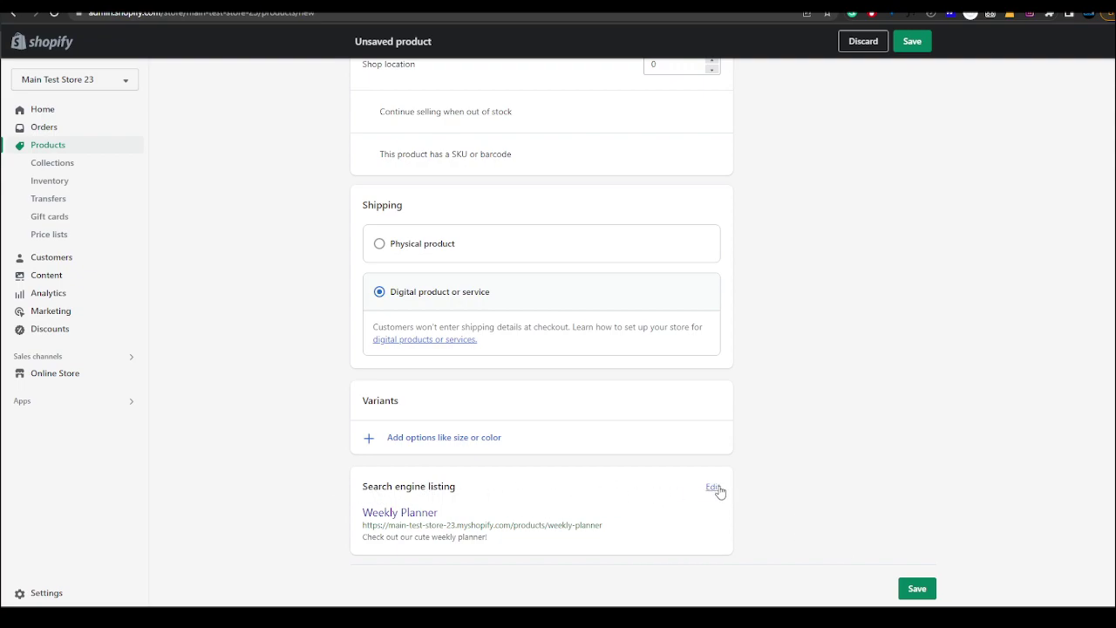
- Change the search engine page title to 'Buy Weekly Planner'
click(713, 488)
scroll(807, 426, down, 2)
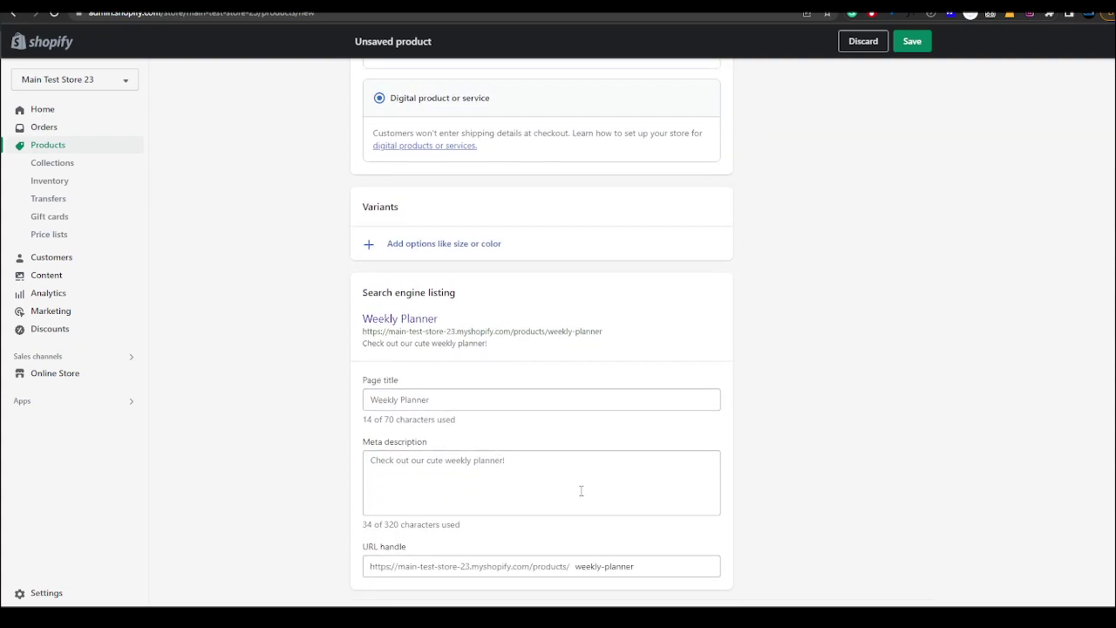
click(479, 408)
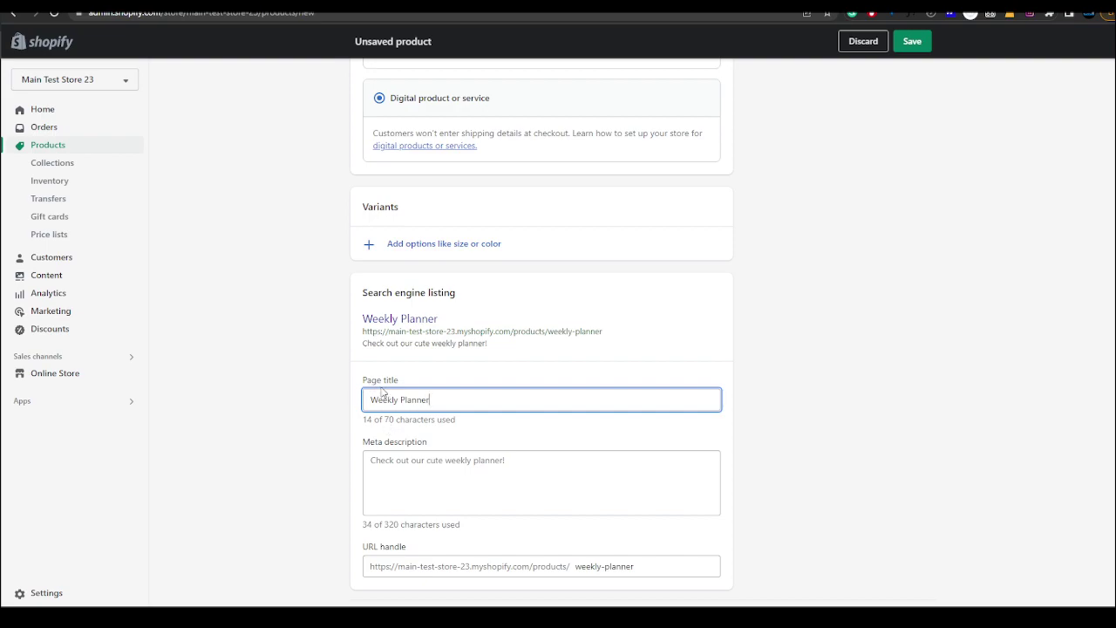
drag(427, 401, 367, 407)
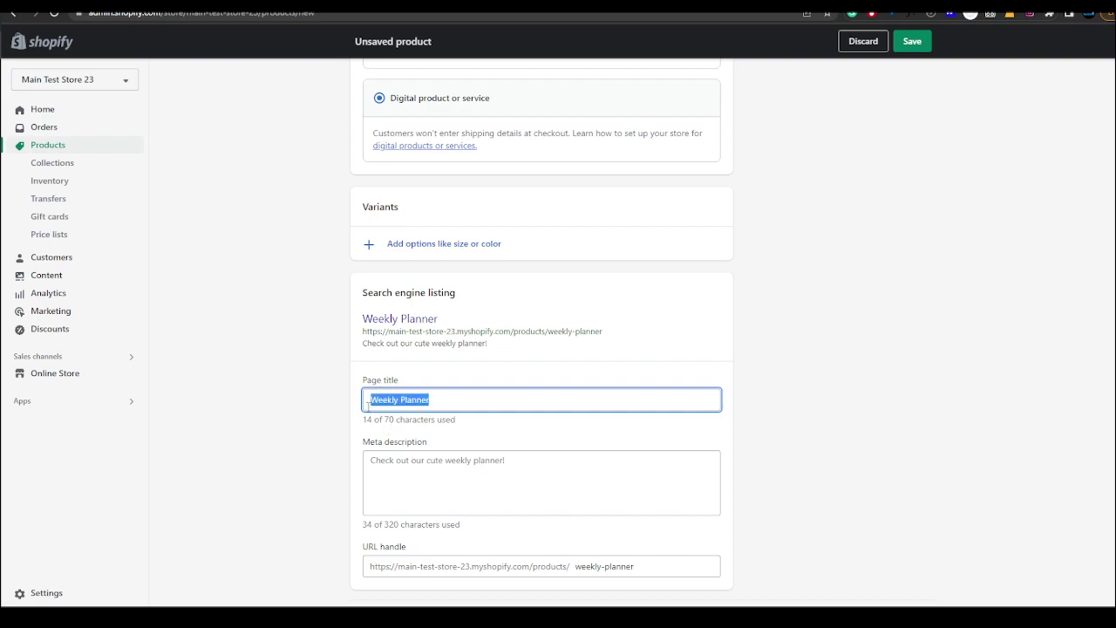
click(324, 390)
scroll(323, 396, down, 1)
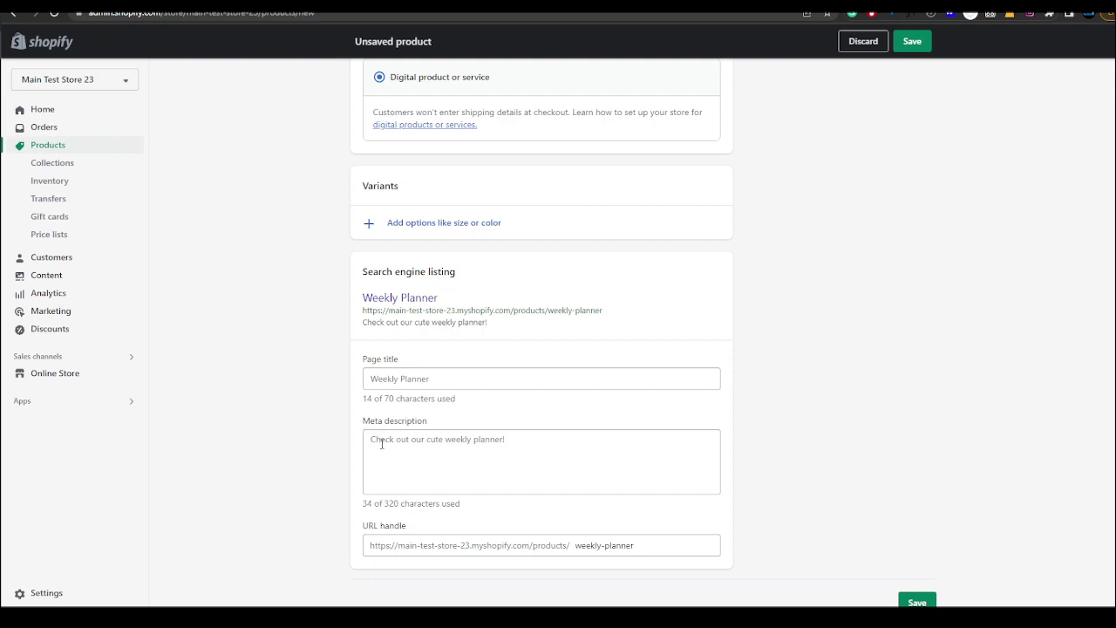
scroll(565, 359, down, 1)
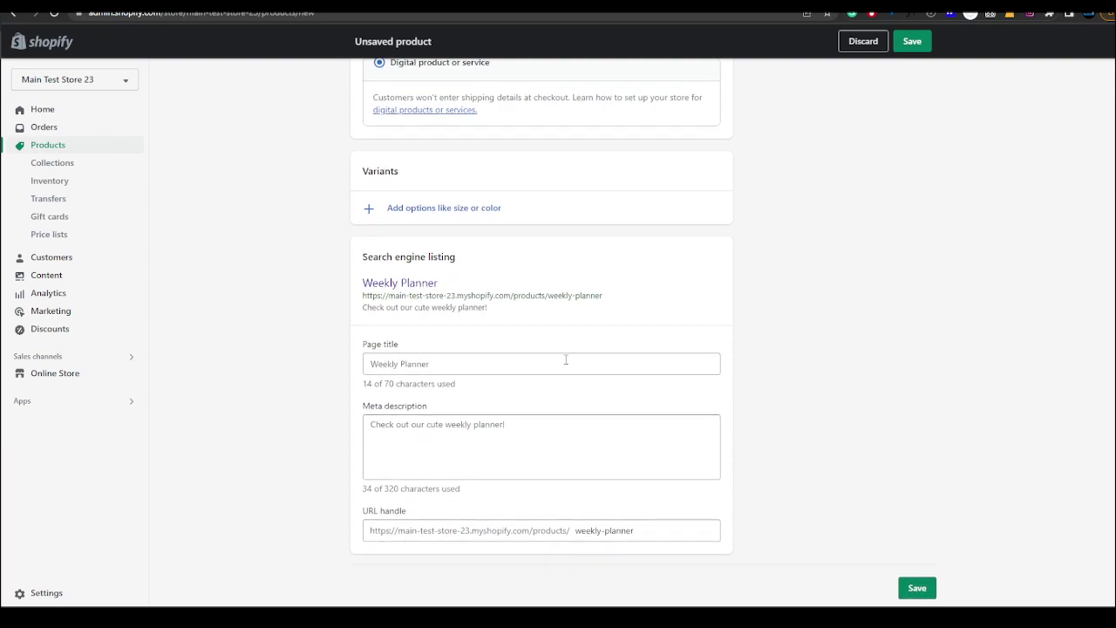
click(490, 357)
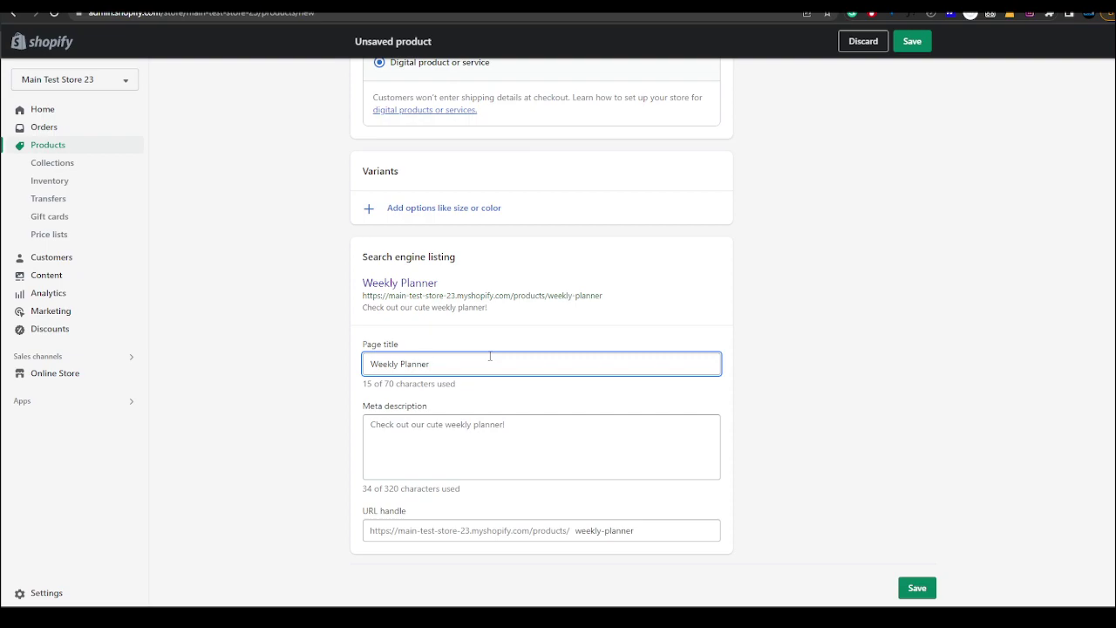
text(Buy)
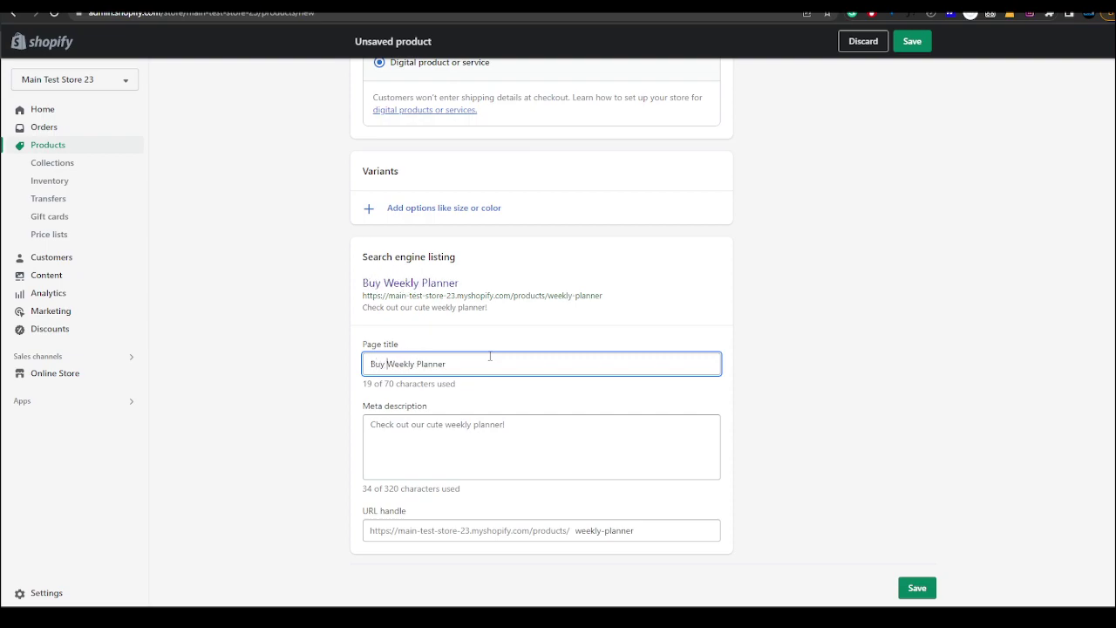
- Review the existing meta description, leaving it unchanged
click(468, 426)
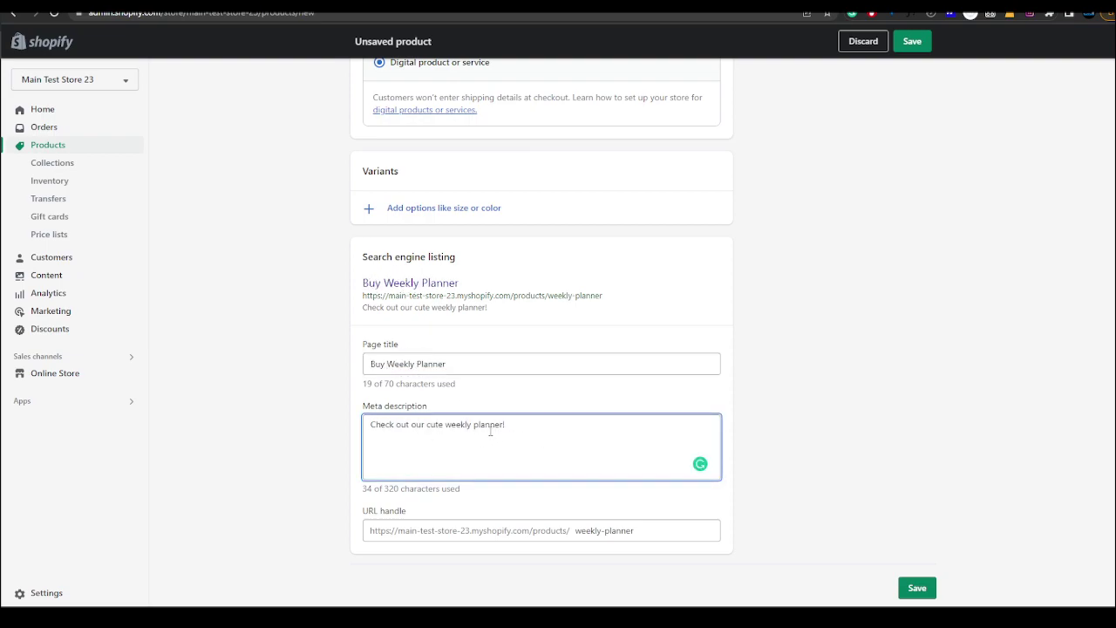
click(574, 432)
scroll(281, 428, up, 4)
scroll(287, 327, up, 8)
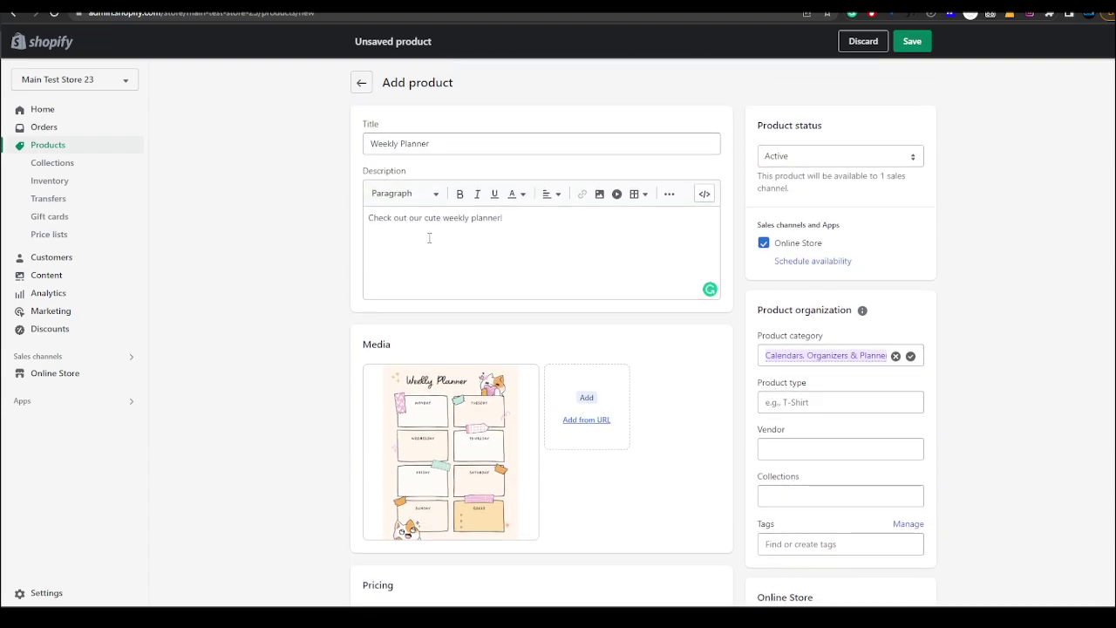
middle_click(316, 205)
scroll(316, 205, down, 10)
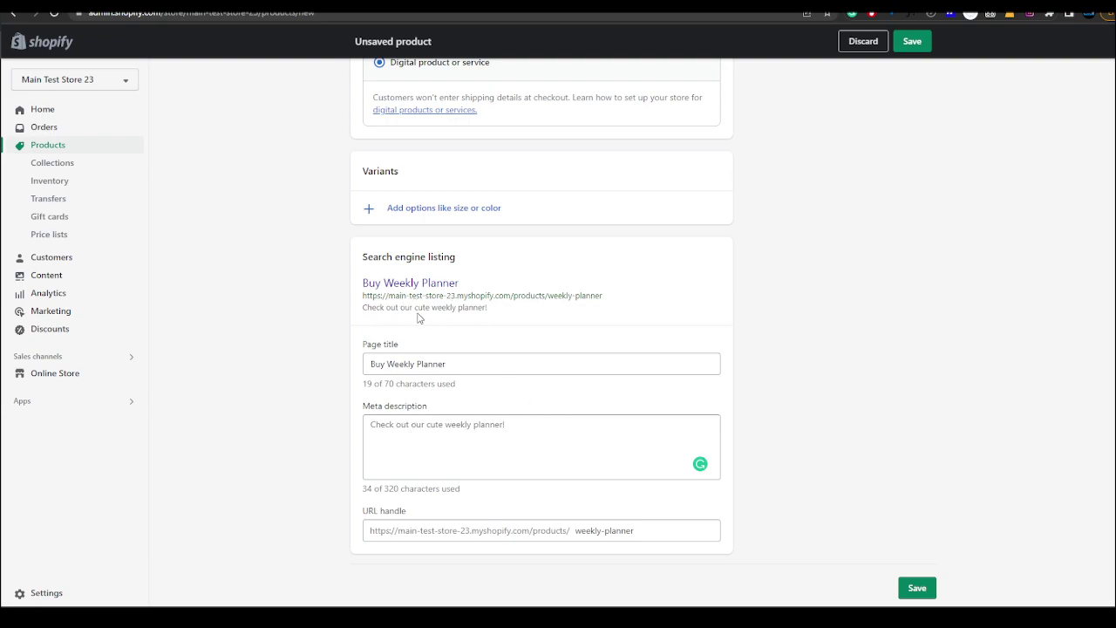
- Save Weekly Planner, then open its files page in the Digital Downloads app
click(917, 587)
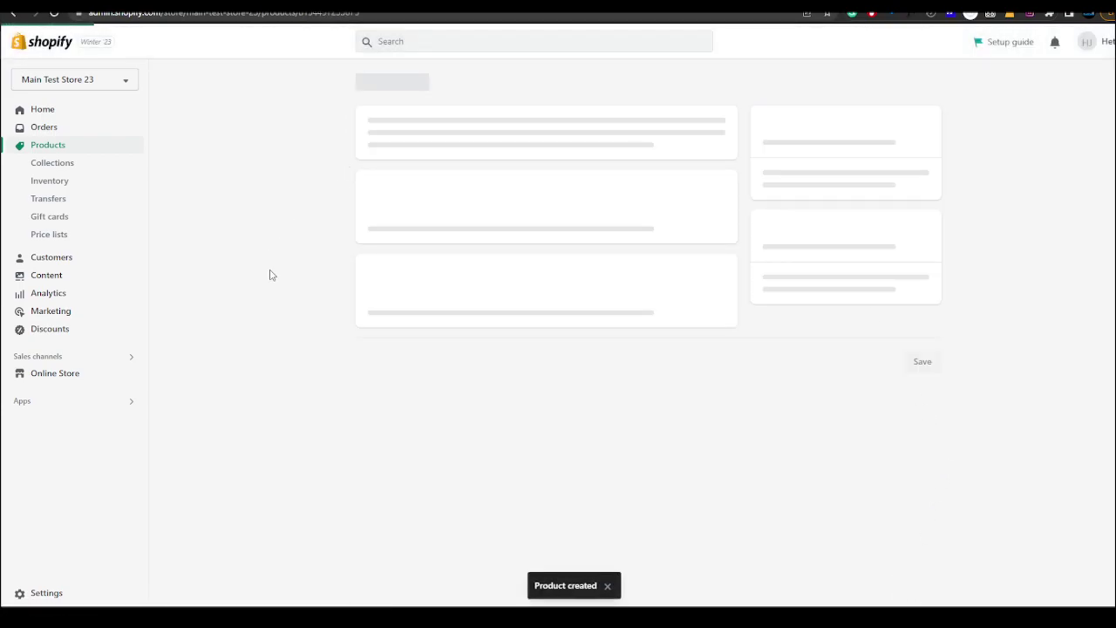
click(132, 405)
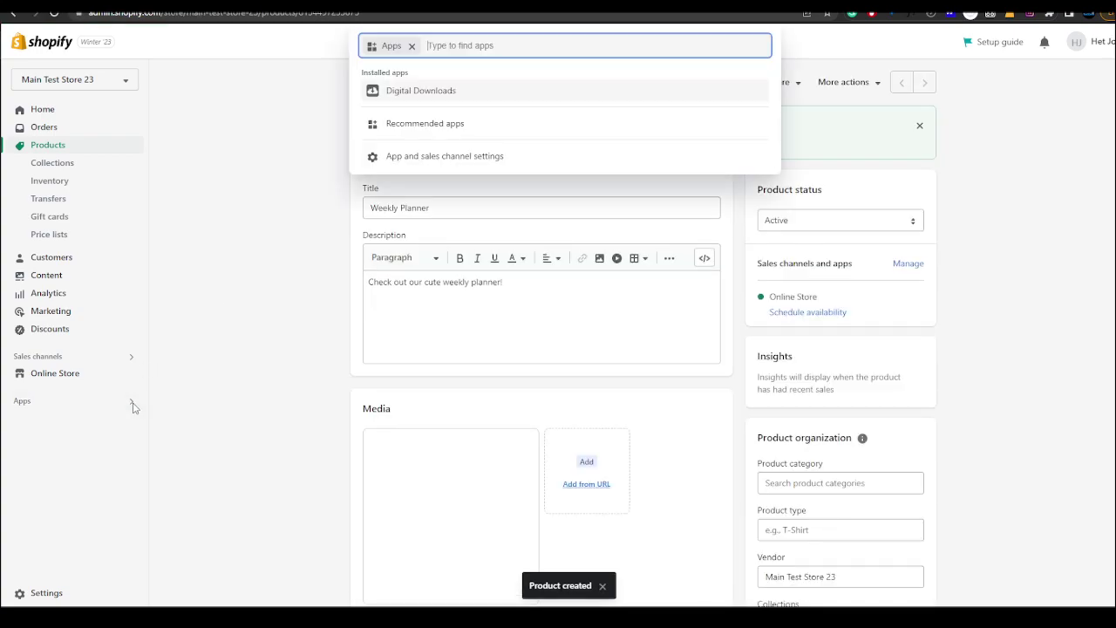
click(410, 92)
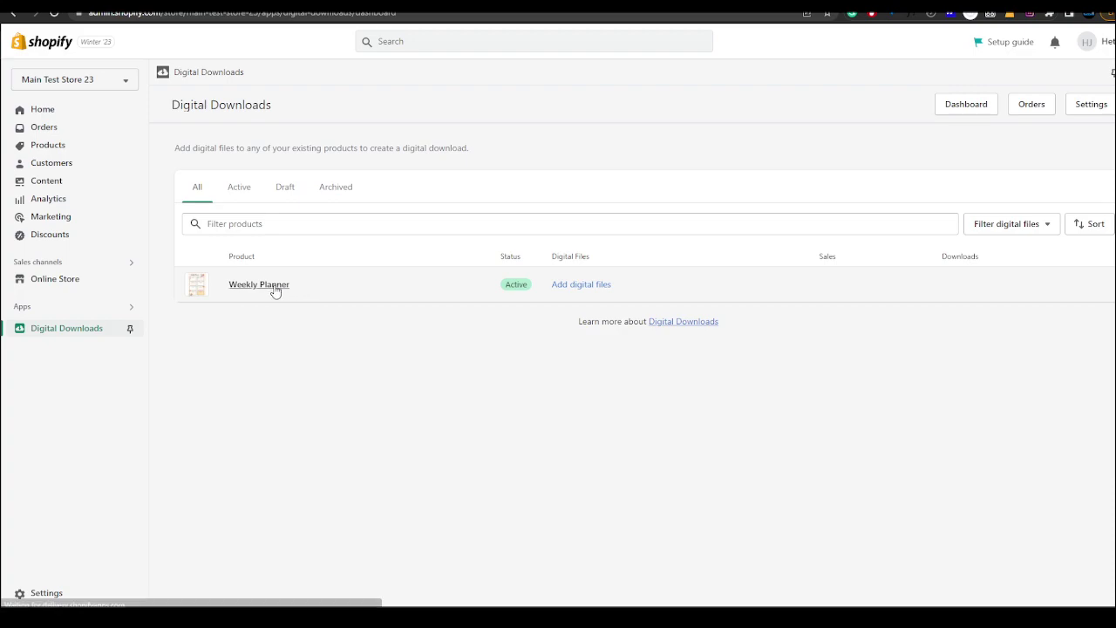
click(274, 288)
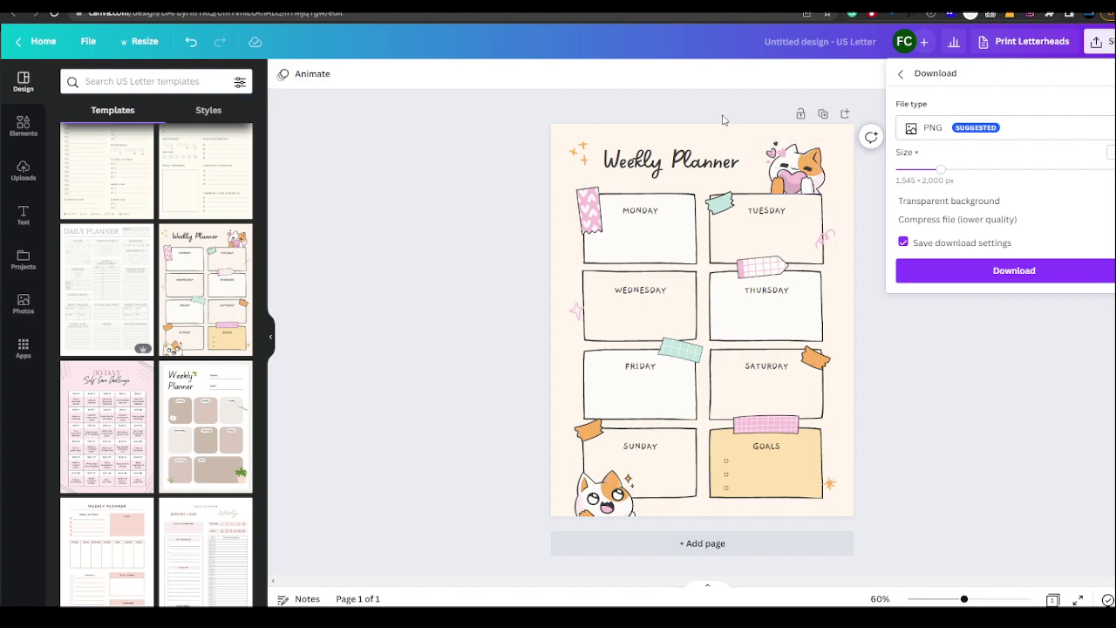
- Choose PDF Print as the Canva download type, keeping the RGB colour profile
click(1102, 45)
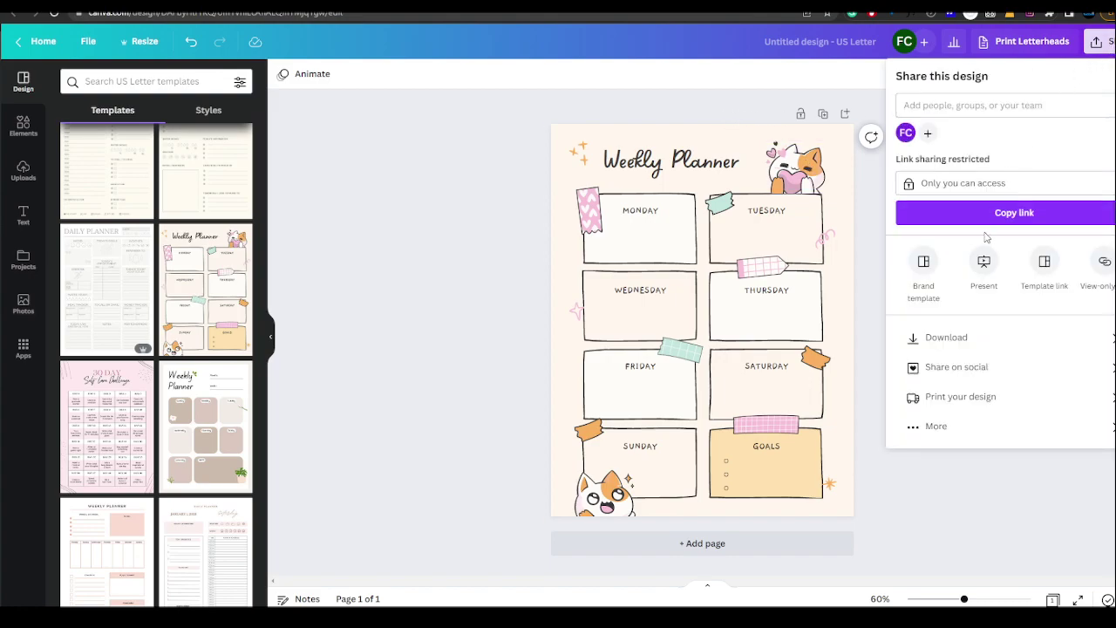
click(954, 342)
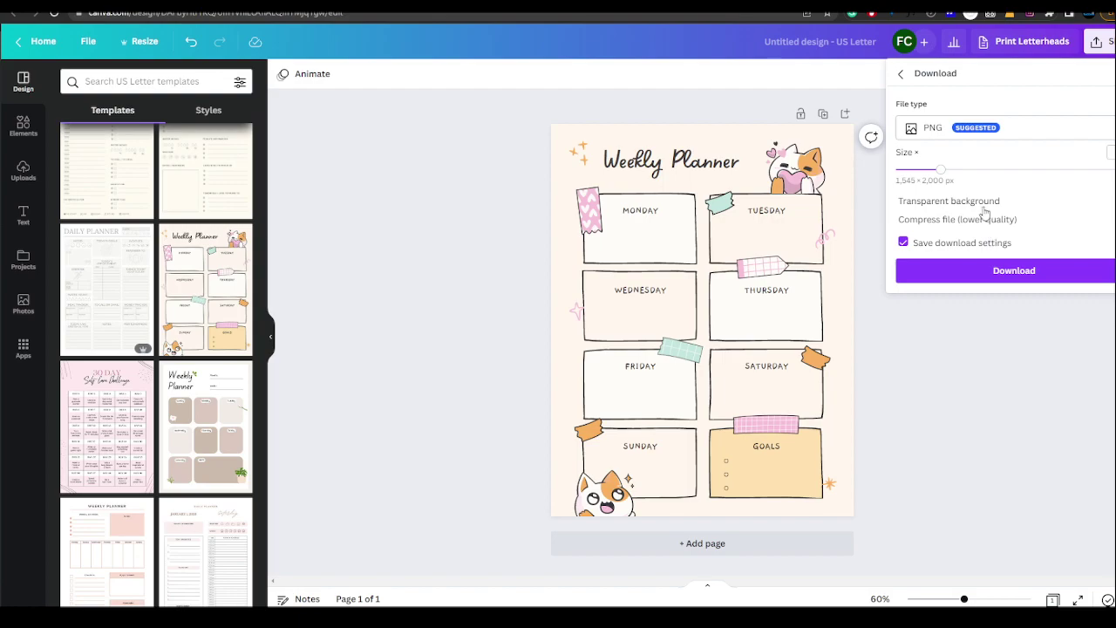
click(934, 130)
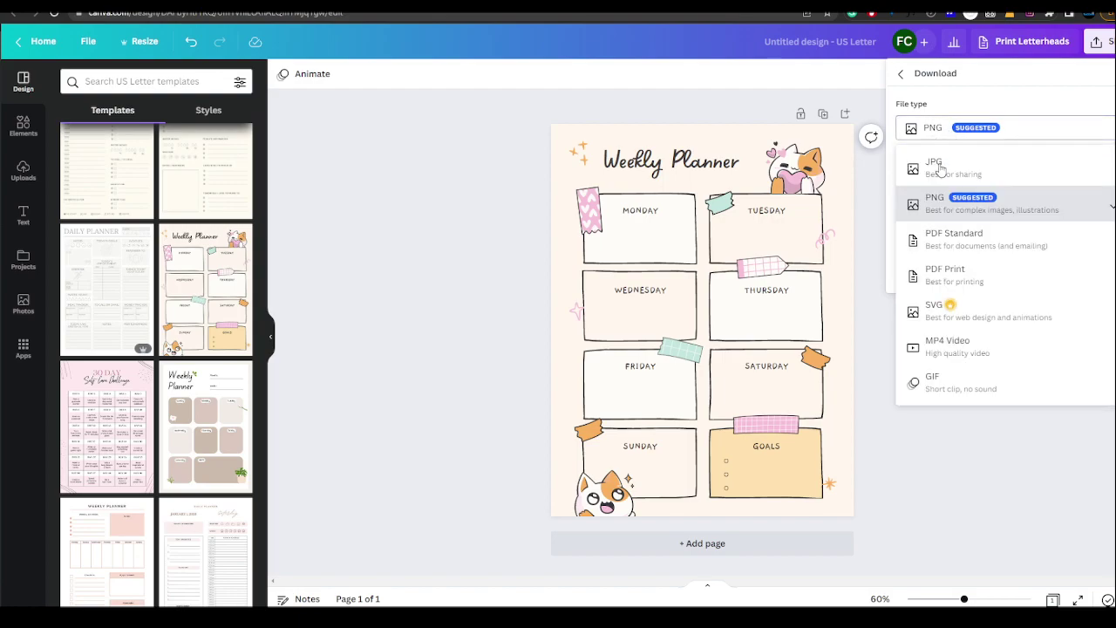
click(970, 276)
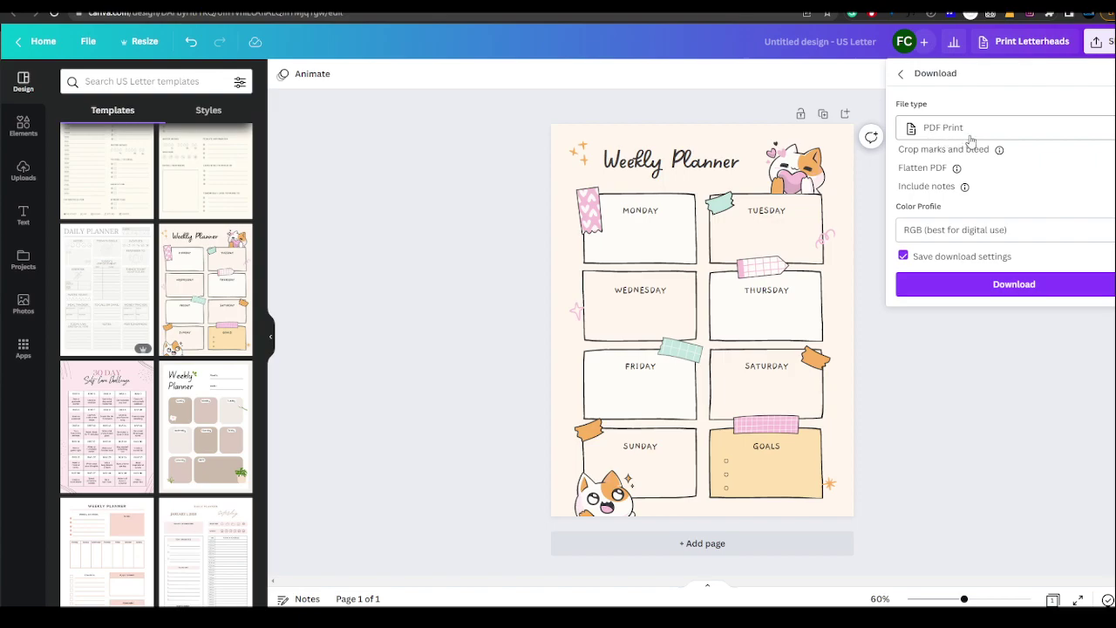
click(954, 232)
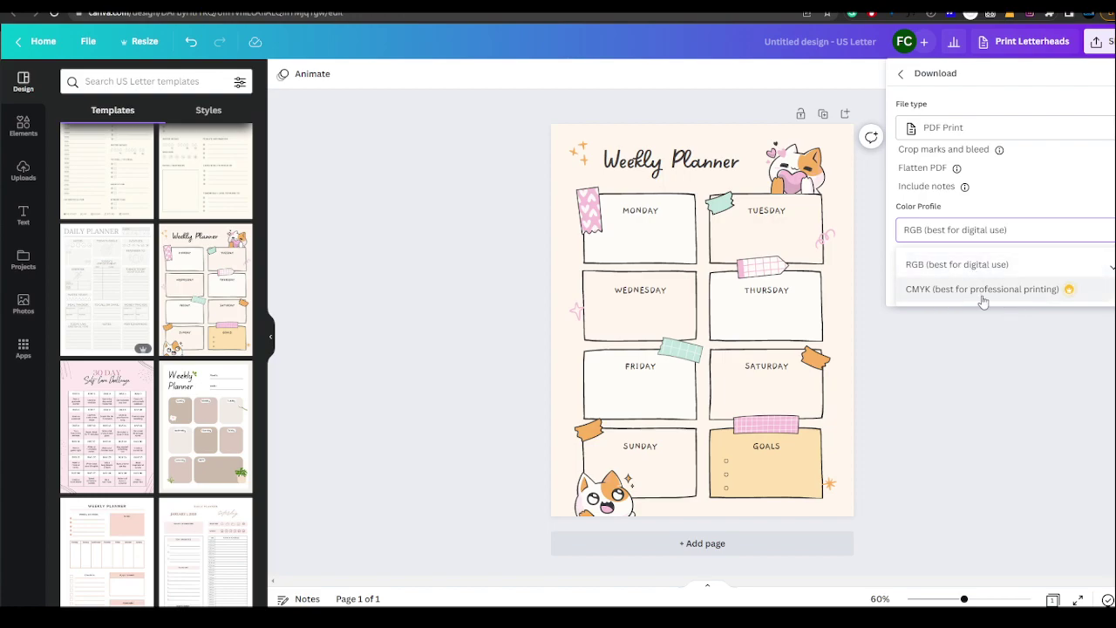
click(976, 265)
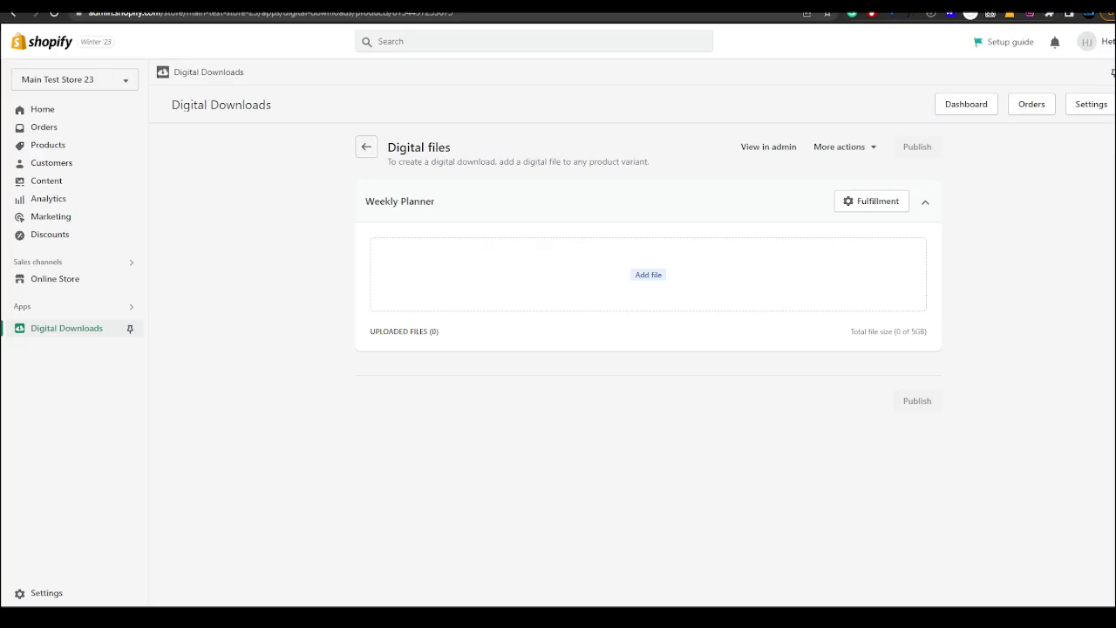
- Upload 'Untitled design (1).pdf' as Weekly Planner's digital file and publish it
drag(199, 540, 636, 286)
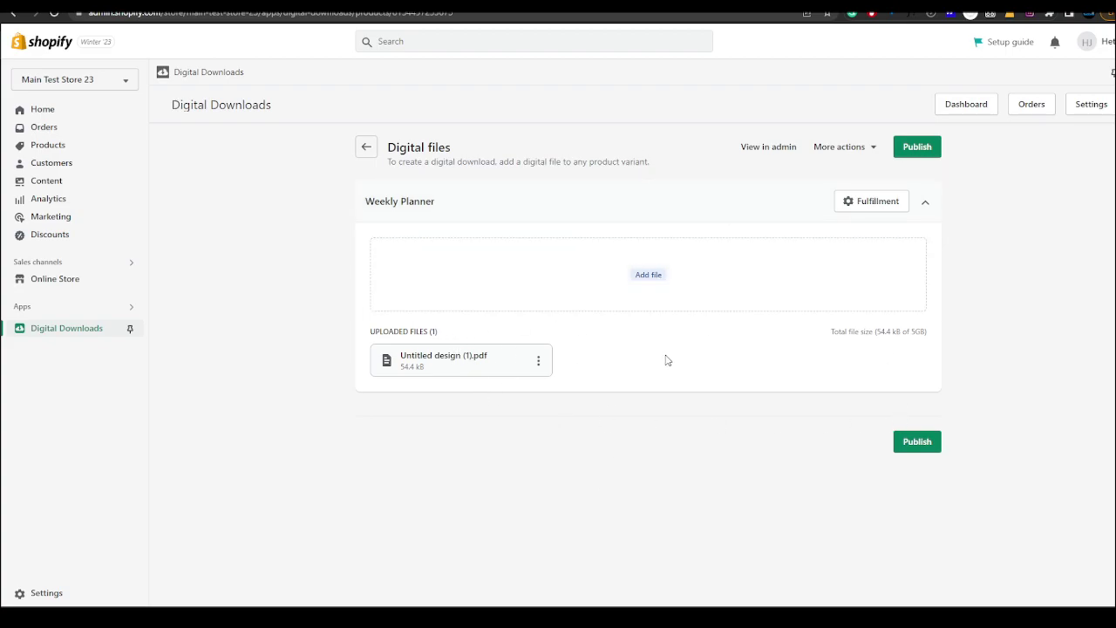
click(908, 446)
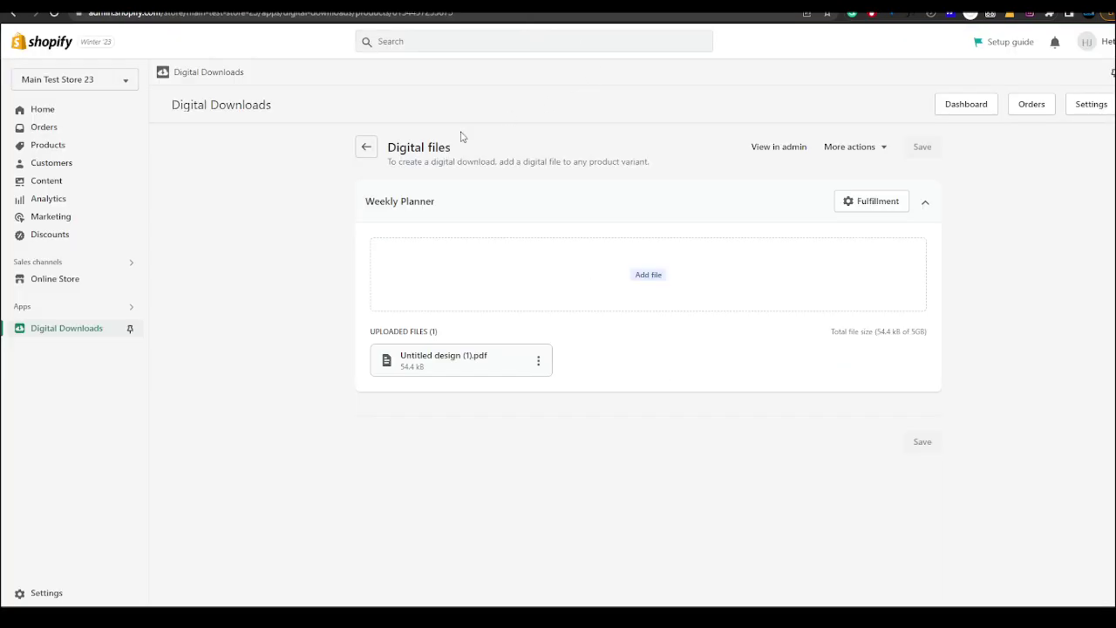
- Return to the admin Home page and review the setup guide, where adding the first product is the only completed task
click(66, 116)
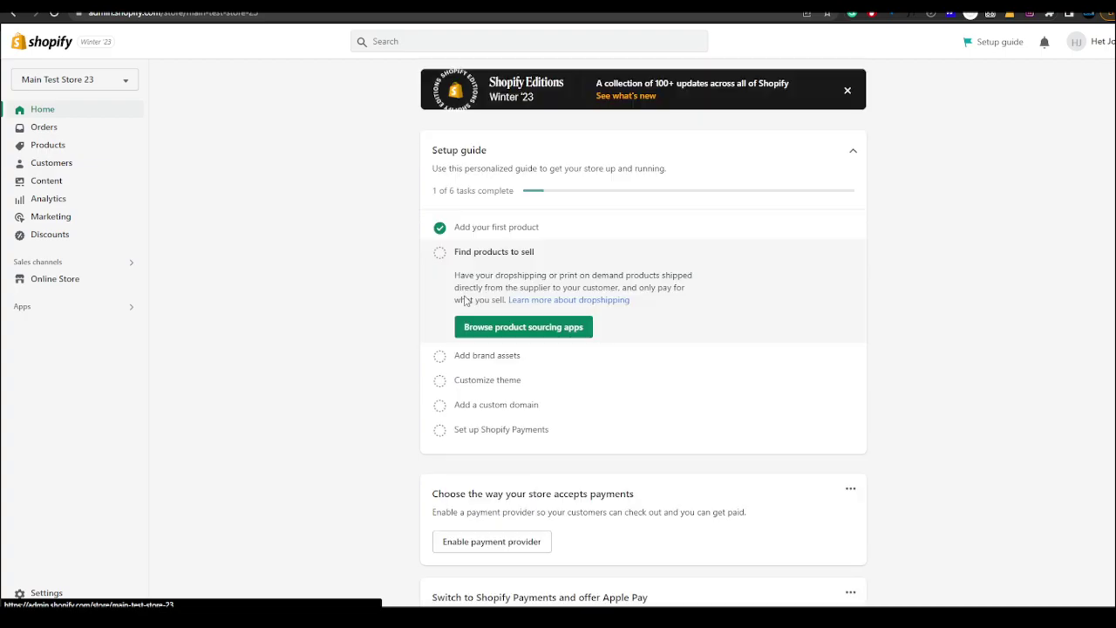
scroll(342, 340, down, 4)
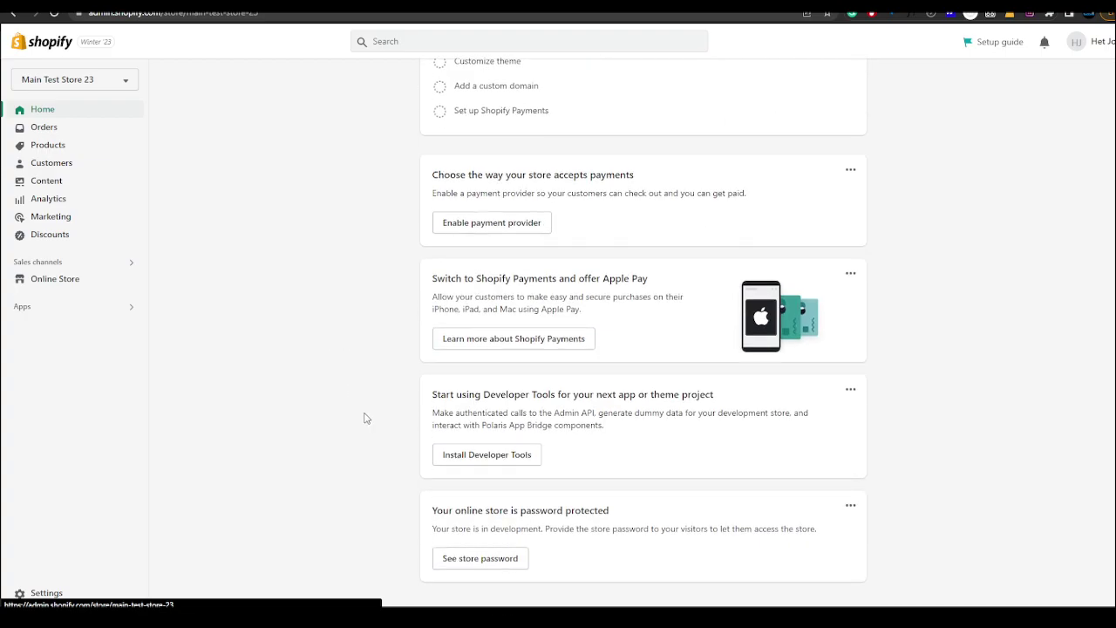
scroll(371, 407, up, 1)
scroll(371, 407, up, 2)
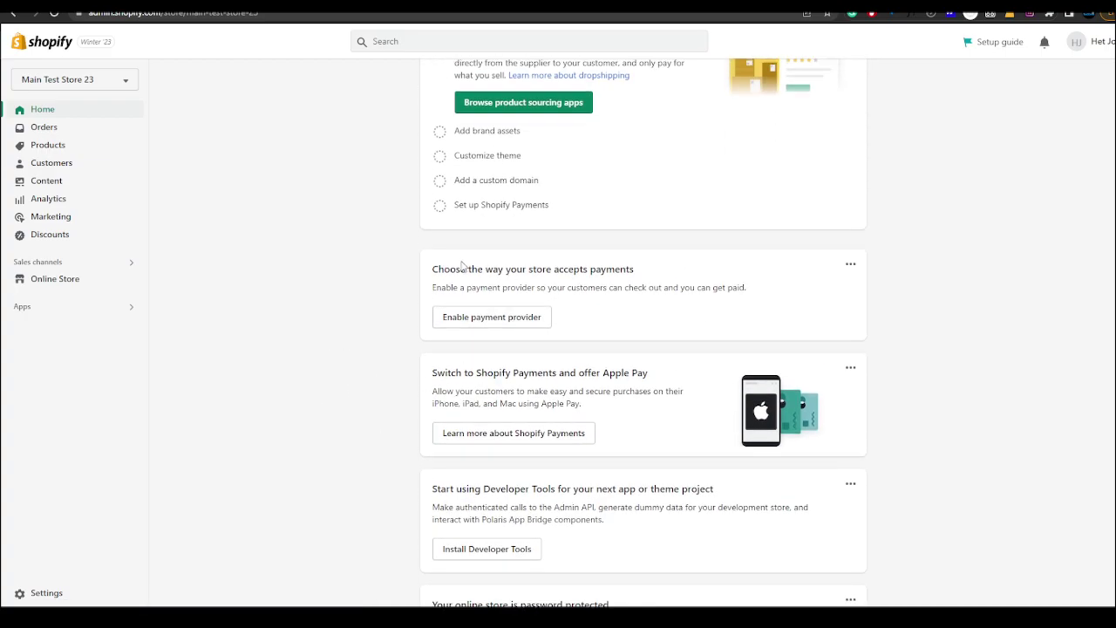
scroll(341, 366, down, 1)
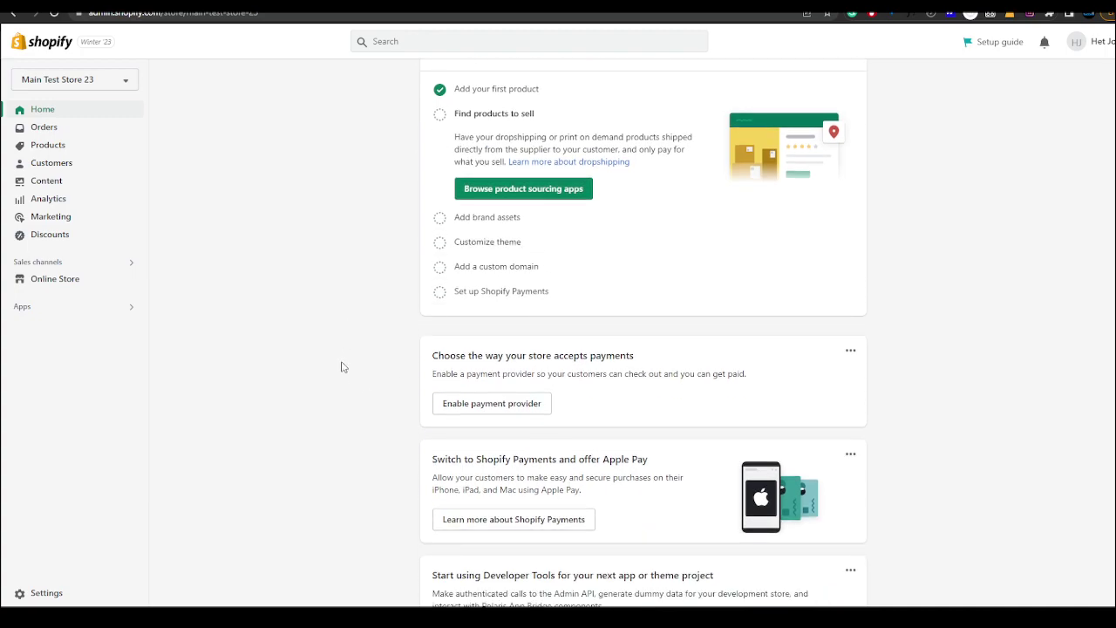
scroll(342, 367, up, 2)
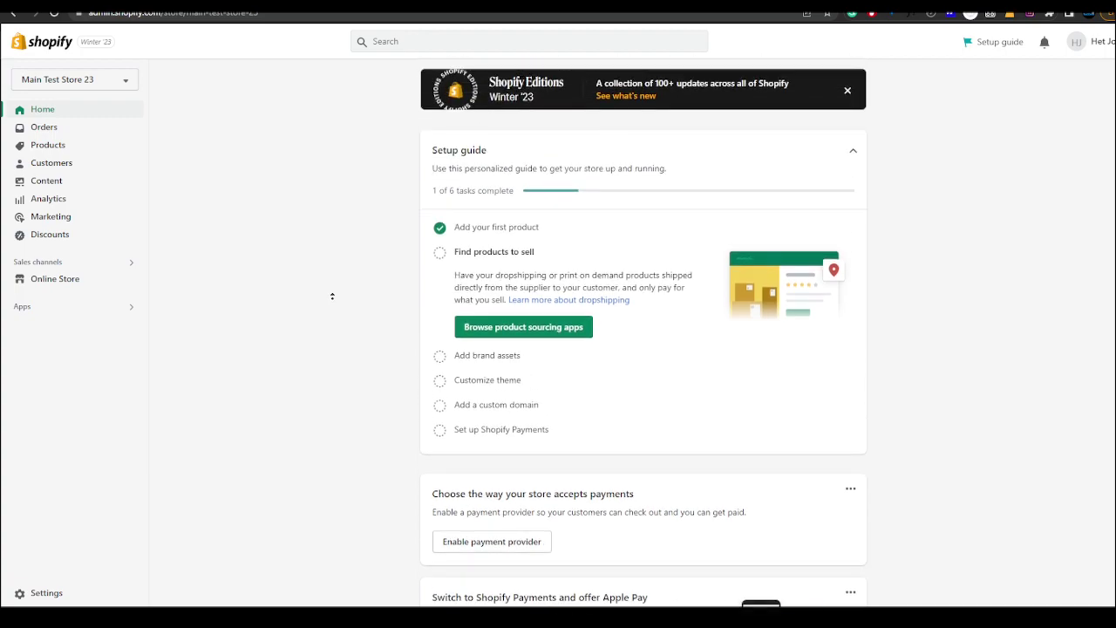
scroll(969, 326, down, 2)
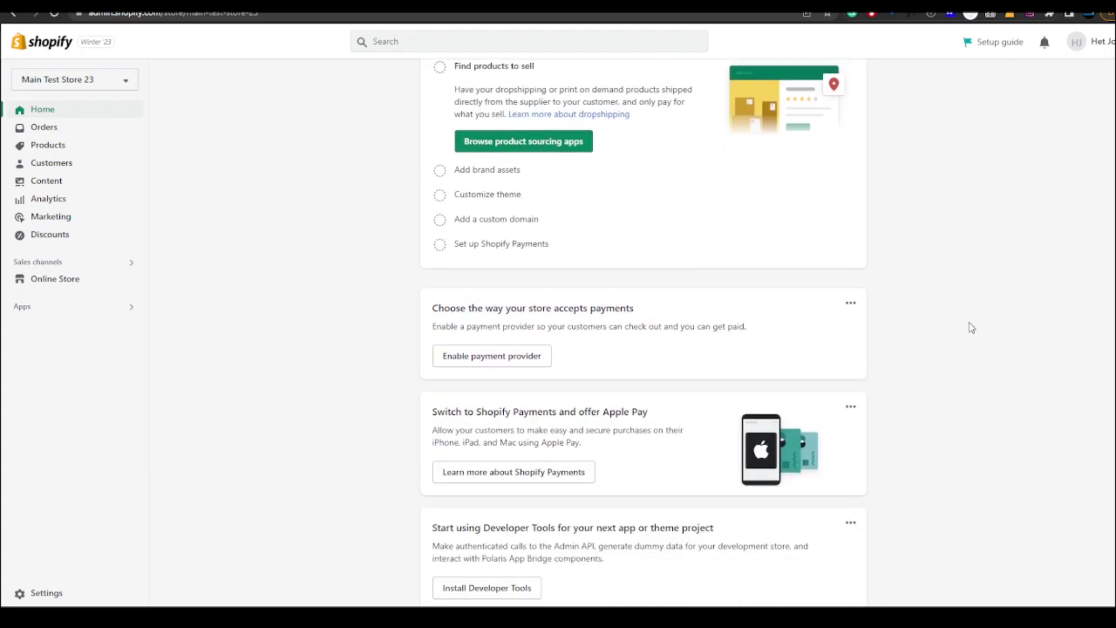